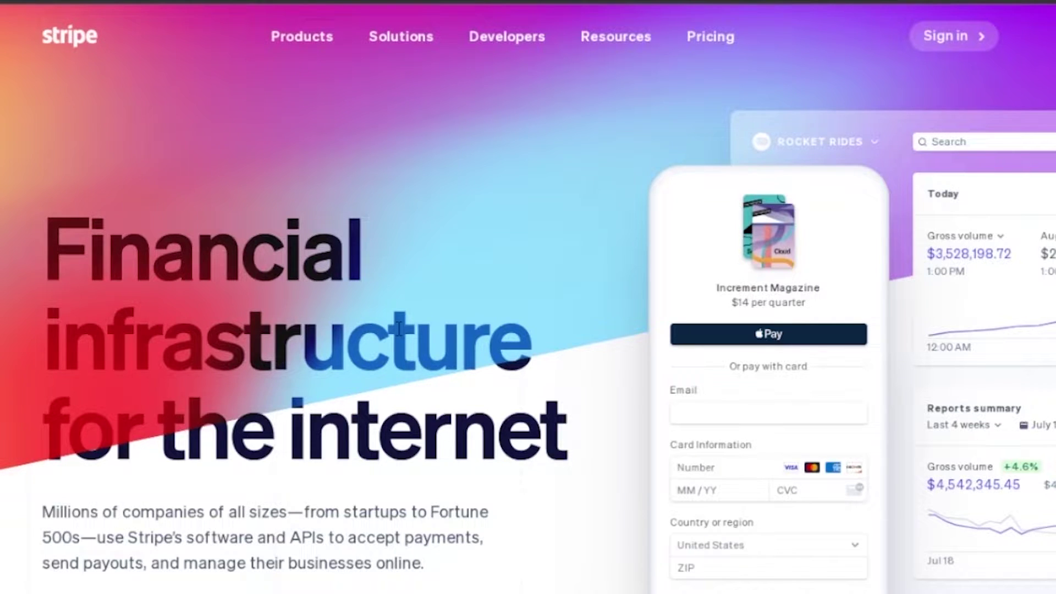
- Browse the Stripe homepage, then go to the sign-in page and review its sign-in and account forms
{"action": "scroll", "coordinate": [399, 329], "scroll_direction": "down", "scroll_amount": 2}
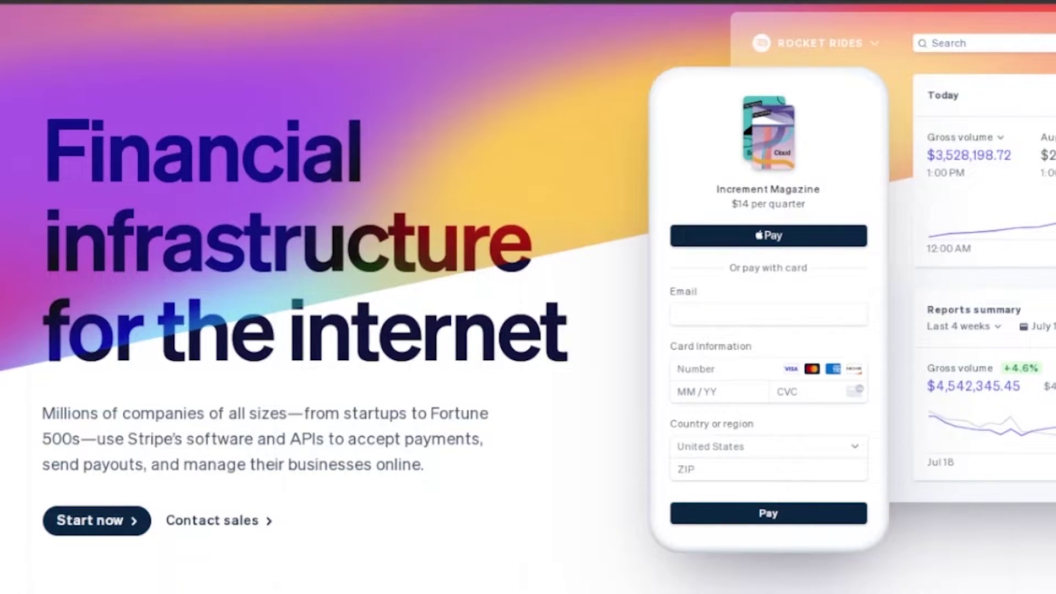
{"action": "scroll", "coordinate": [528, 297], "scroll_direction": "down", "scroll_amount": 6}
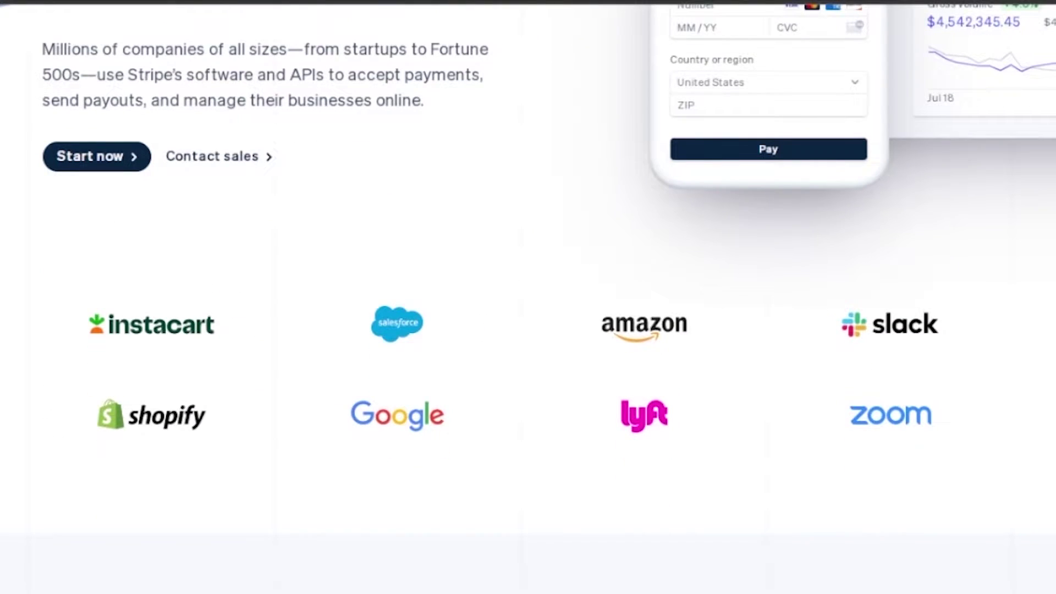
{"action": "scroll", "coordinate": [528, 297], "scroll_direction": "down", "scroll_amount": 2}
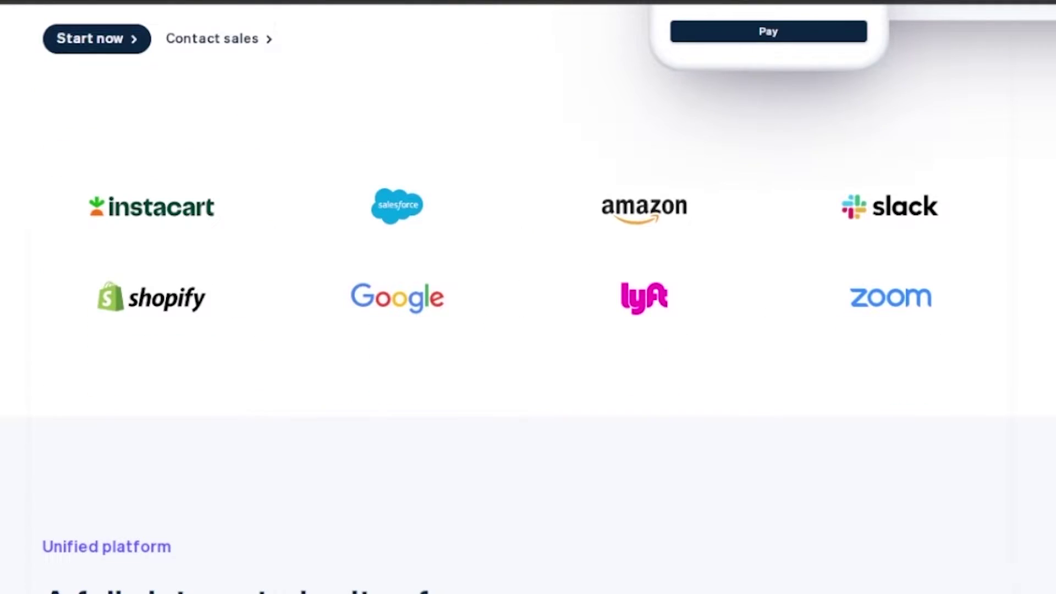
{"action": "scroll", "coordinate": [528, 297], "scroll_direction": "down", "scroll_amount": 2}
{"action": "scroll", "coordinate": [528, 297], "scroll_direction": "down", "scroll_amount": 4}
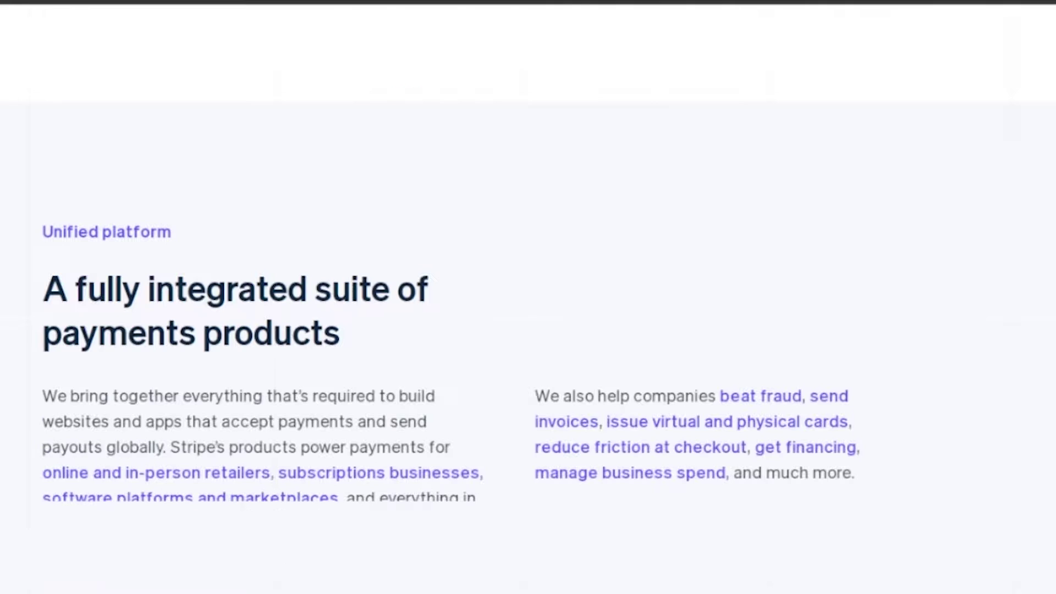
{"action": "scroll", "coordinate": [528, 297], "scroll_direction": "up", "scroll_amount": 15}
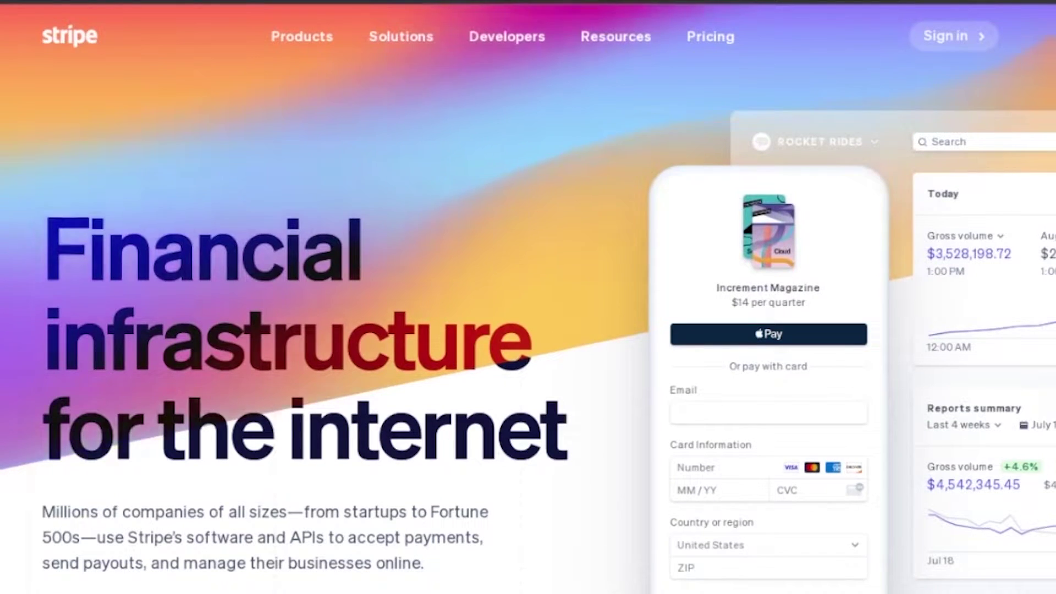
{"action": "left_click", "coordinate": [943, 37]}
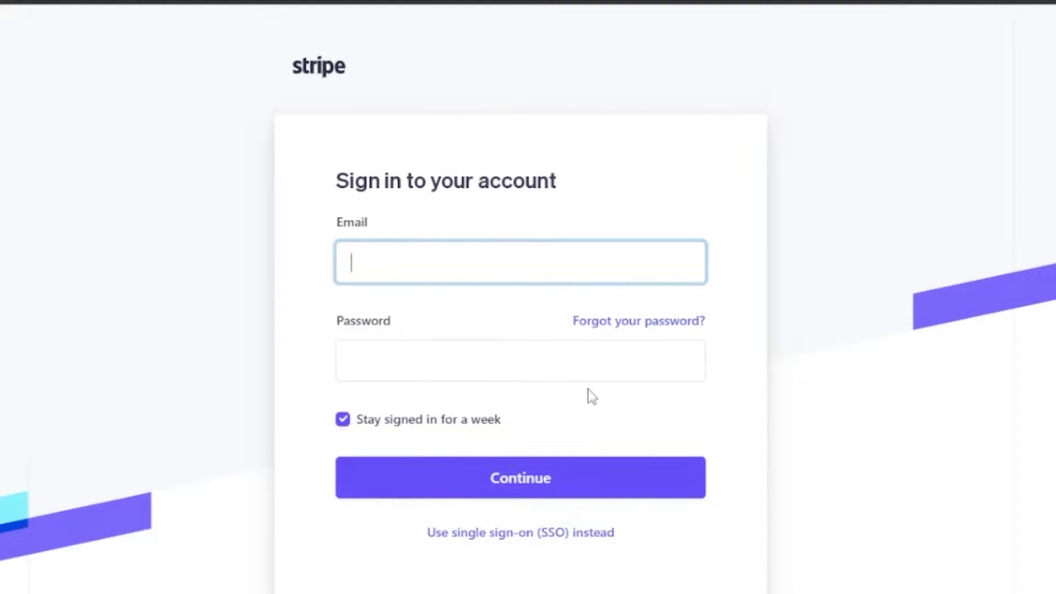
{"action": "scroll", "coordinate": [561, 380], "scroll_direction": "down", "scroll_amount": 2}
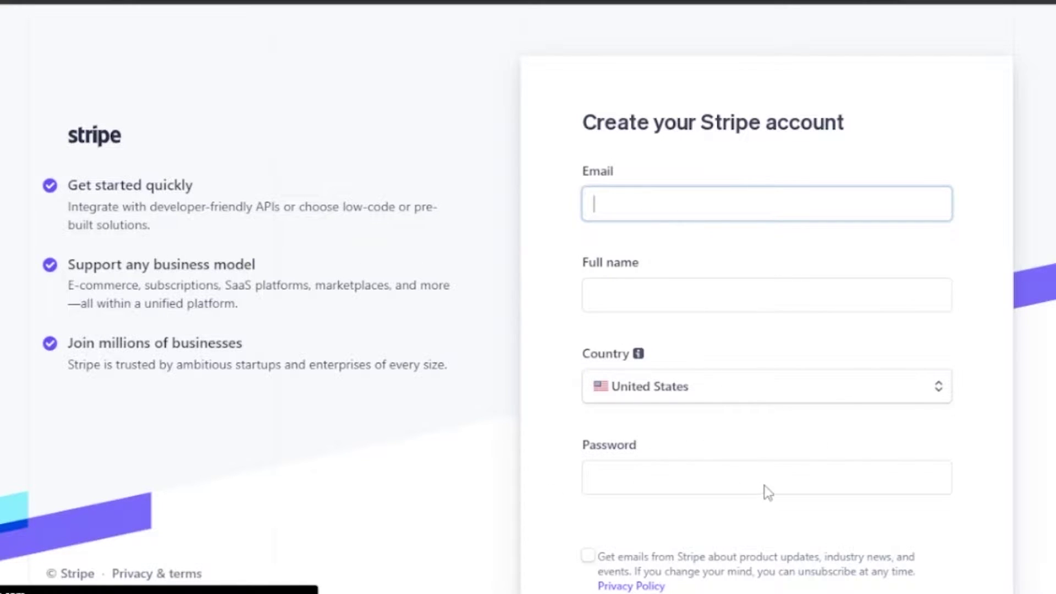
{"action": "scroll", "coordinate": [764, 490], "scroll_direction": "down", "scroll_amount": 3}
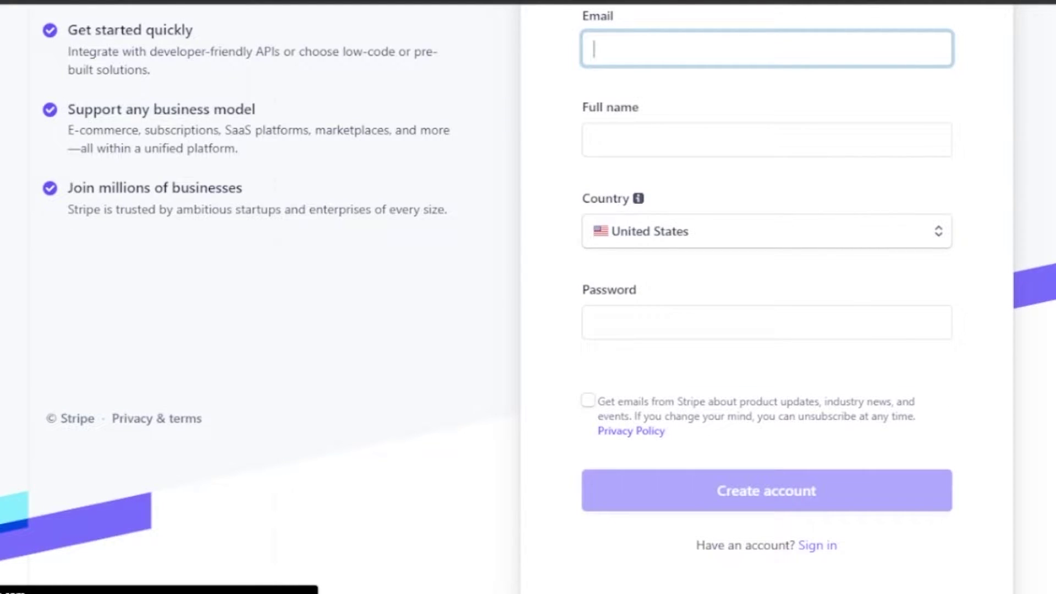
{"action": "scroll", "coordinate": [499, 285], "scroll_direction": "up", "scroll_amount": 3}
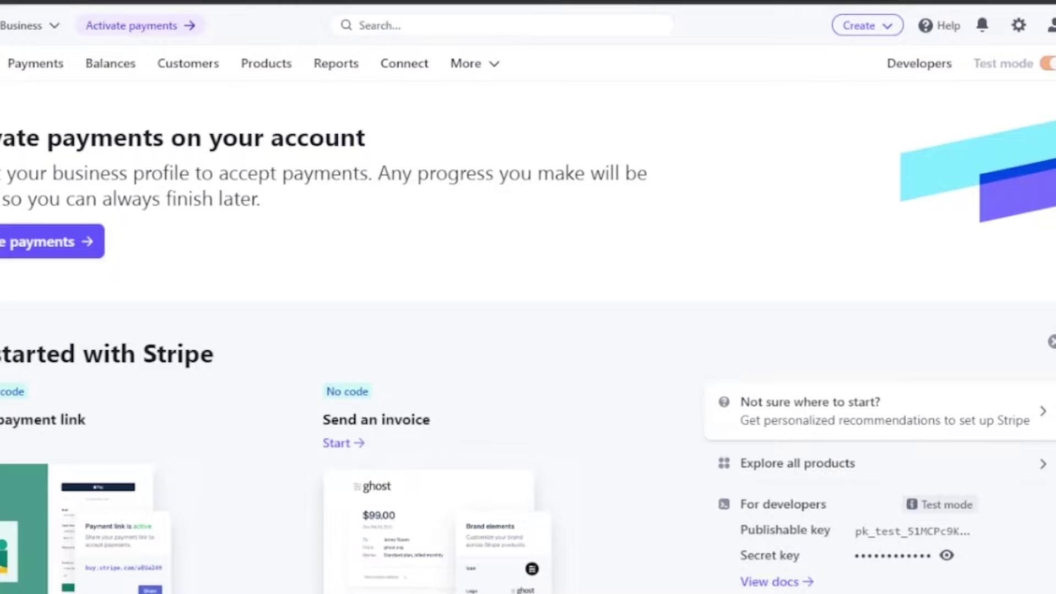
{"action": "scroll", "coordinate": [528, 352], "scroll_direction": "down", "scroll_amount": 1}
{"action": "scroll", "coordinate": [528, 337], "scroll_direction": "down", "scroll_amount": 1}
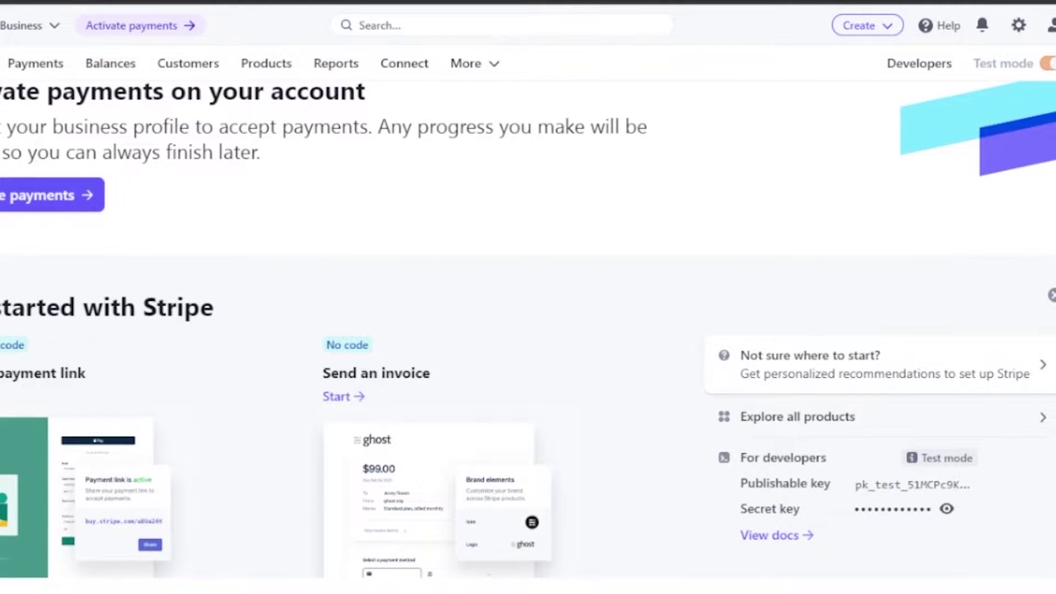
{"action": "scroll", "coordinate": [528, 330], "scroll_direction": "down", "scroll_amount": 3}
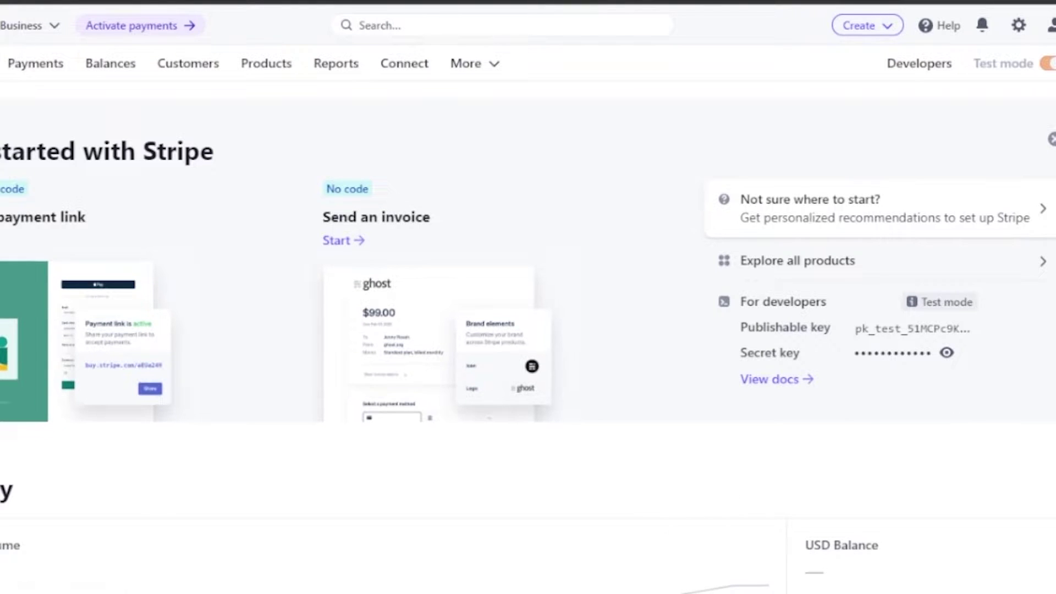
{"action": "scroll", "coordinate": [474, 286], "scroll_direction": "down", "scroll_amount": 7}
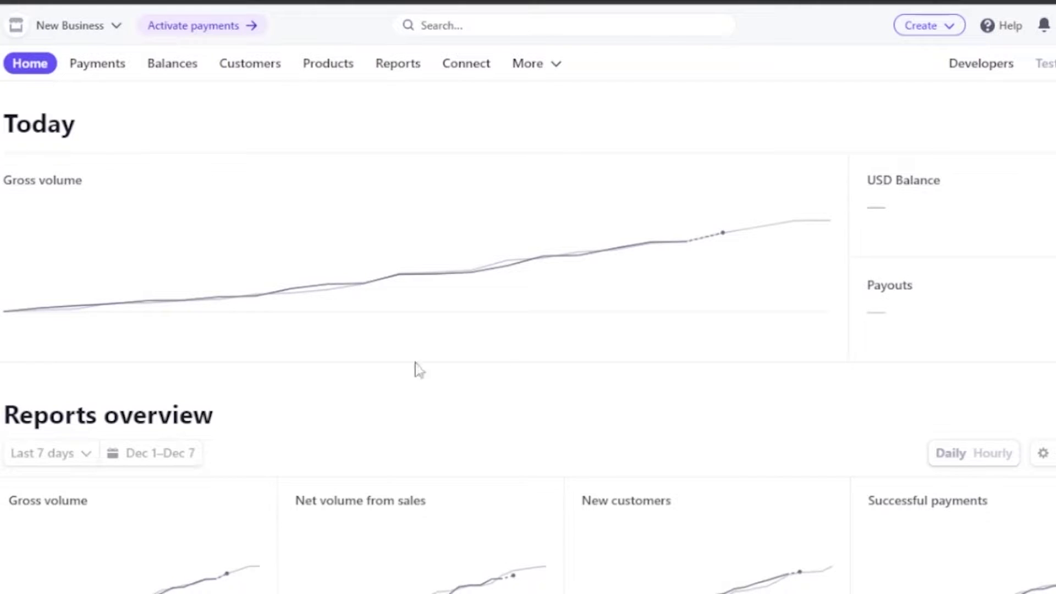
{"action": "scroll", "coordinate": [415, 370], "scroll_direction": "down", "scroll_amount": 8}
{"action": "scroll", "coordinate": [414, 370], "scroll_direction": "up", "scroll_amount": 12}
{"action": "scroll", "coordinate": [807, 401], "scroll_direction": "down", "scroll_amount": 10}
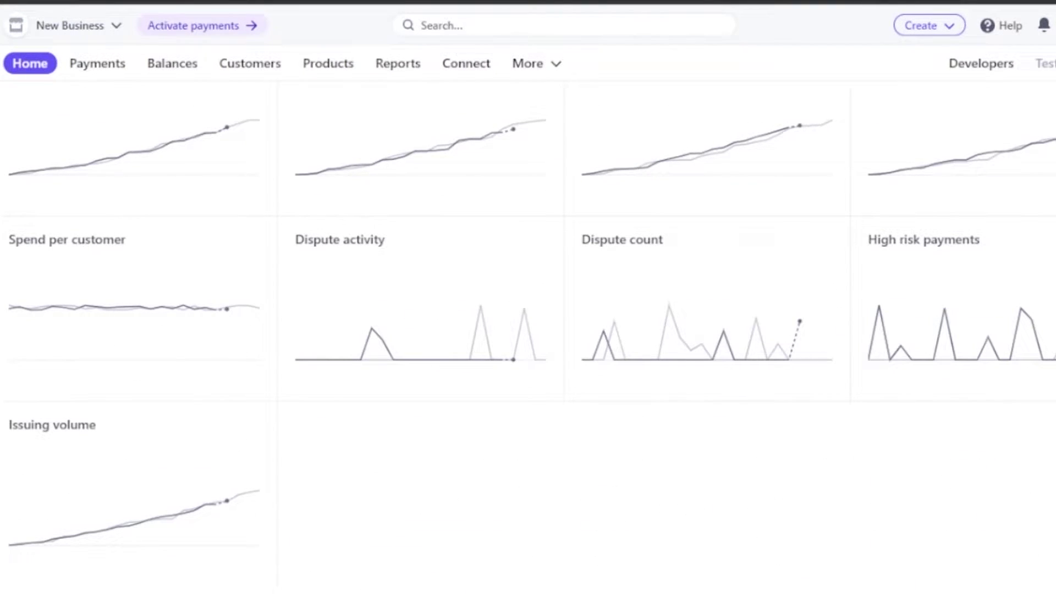
{"action": "scroll", "coordinate": [528, 337], "scroll_direction": "up", "scroll_amount": 12}
{"action": "scroll", "coordinate": [528, 355], "scroll_direction": "down", "scroll_amount": 2}
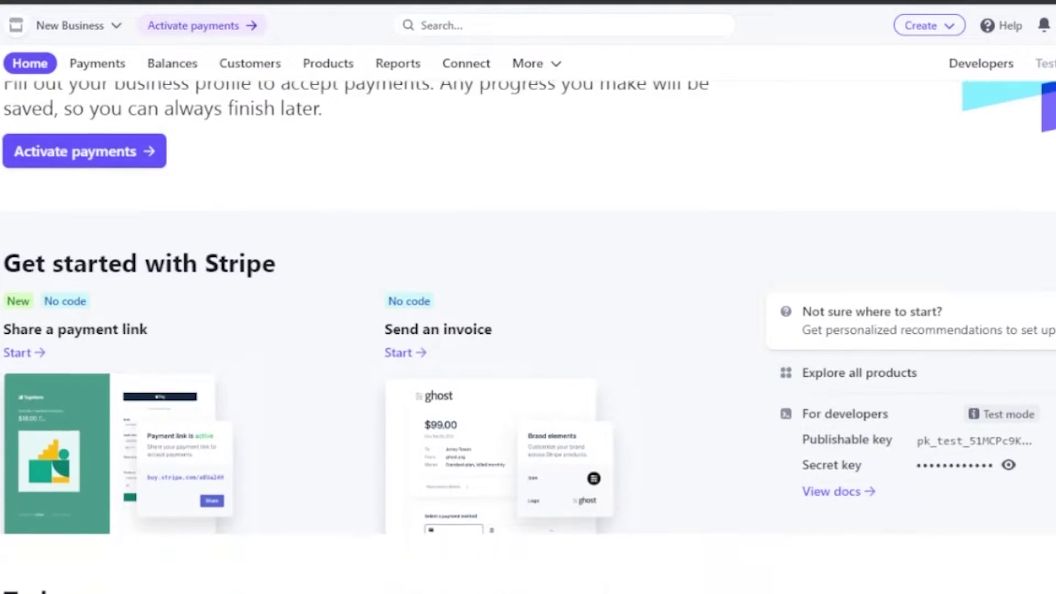
{"action": "scroll", "coordinate": [528, 355], "scroll_direction": "up", "scroll_amount": 2}
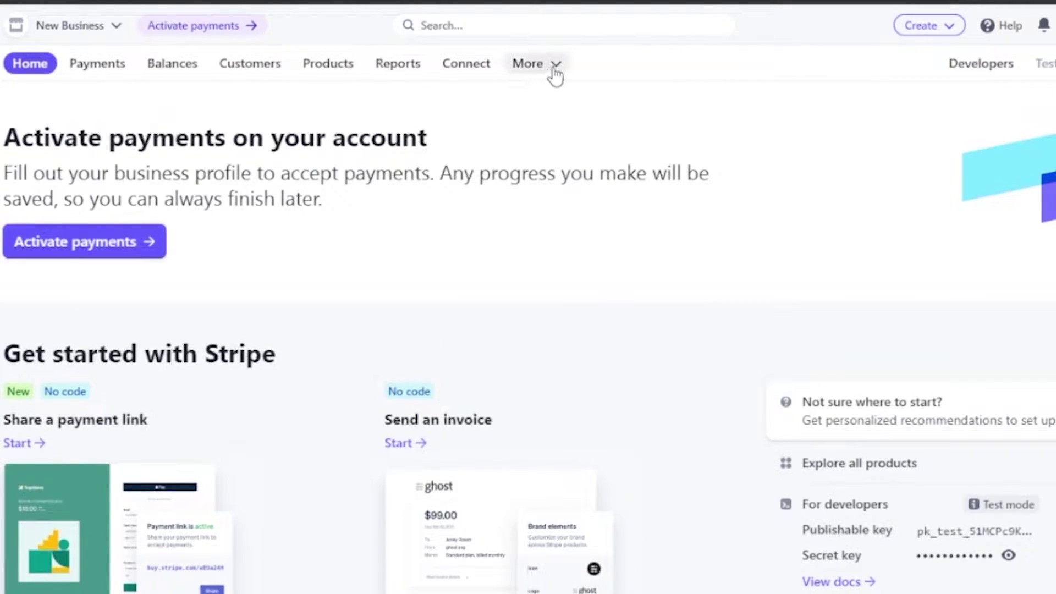
- Create a new payment link via More > Payment links and enter 'warwehouse' as the account name
{"action": "left_click", "coordinate": [557, 67]}
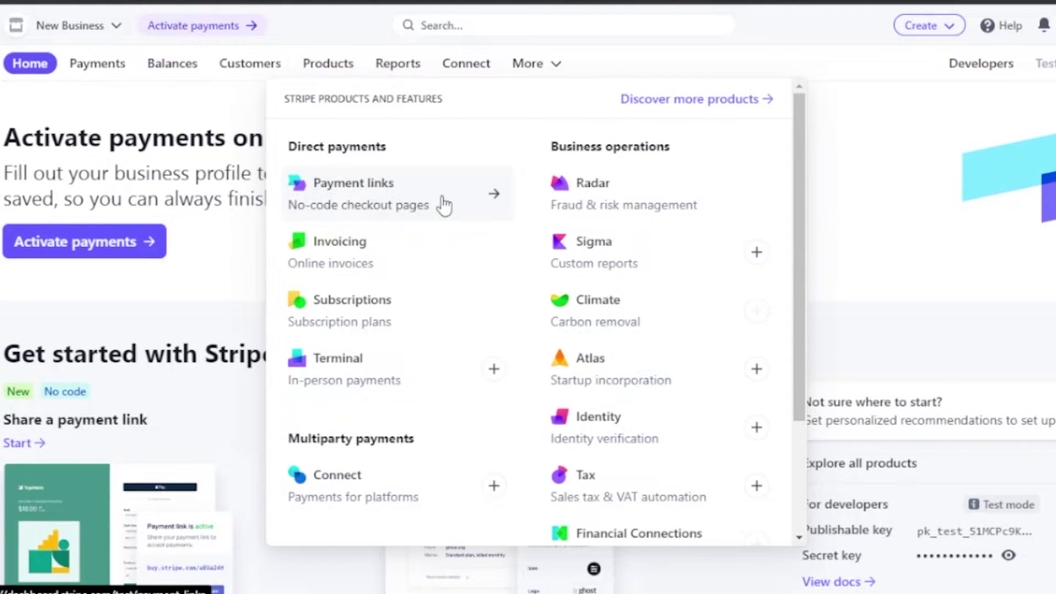
{"action": "left_click", "coordinate": [445, 206]}
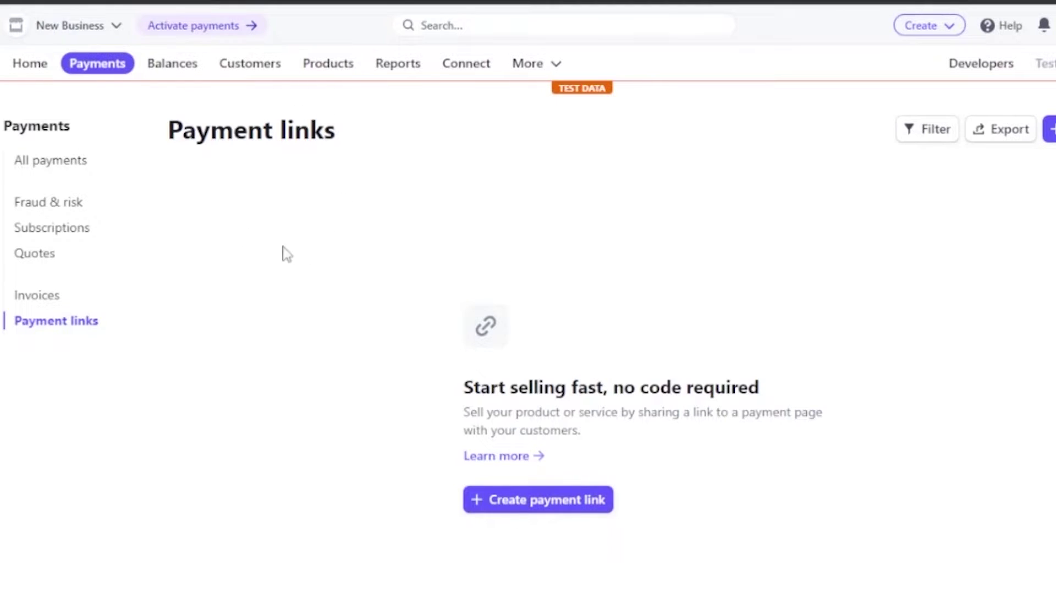
{"action": "left_click", "coordinate": [551, 503]}
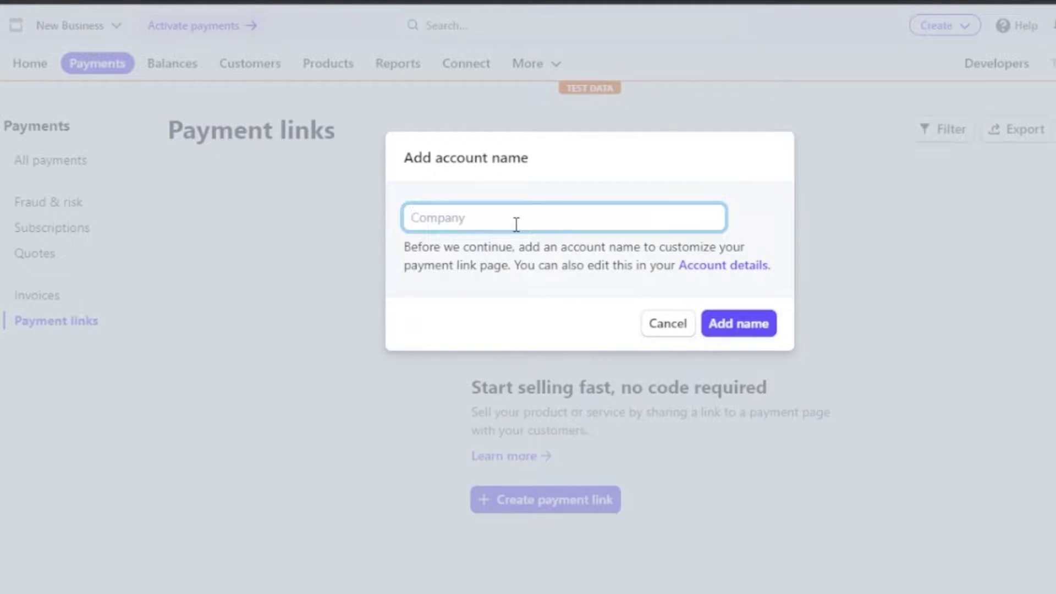
{"action": "type", "text": "warw"}
{"action": "type", "text": "ehouse"}
- Save the account name and dismiss the product suggestions so the preview loads
{"action": "left_click", "coordinate": [727, 325]}
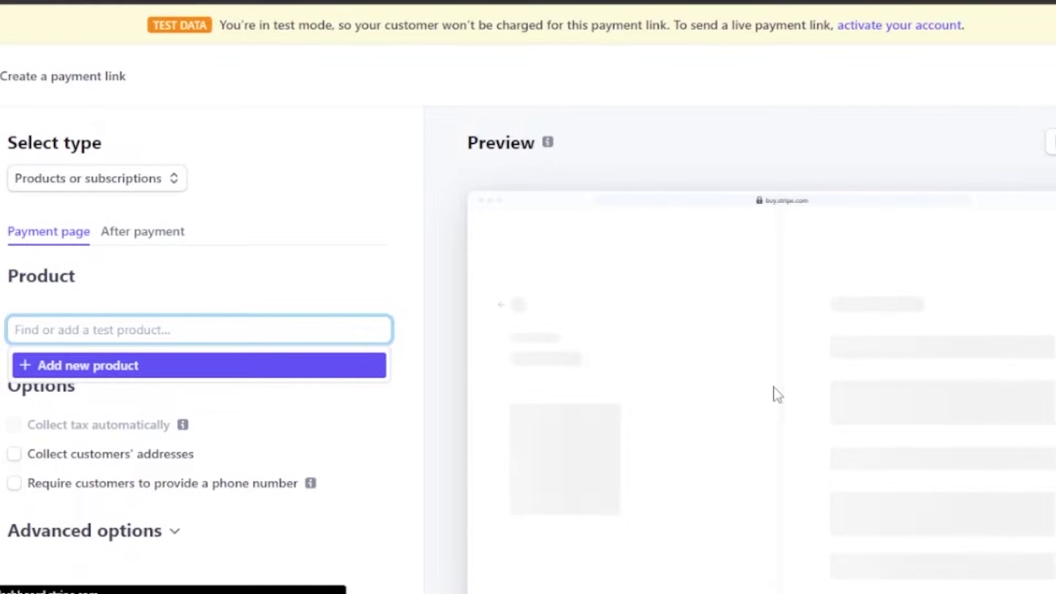
{"action": "scroll", "coordinate": [757, 374], "scroll_direction": "down", "scroll_amount": 2}
{"action": "left_click", "coordinate": [727, 390]}
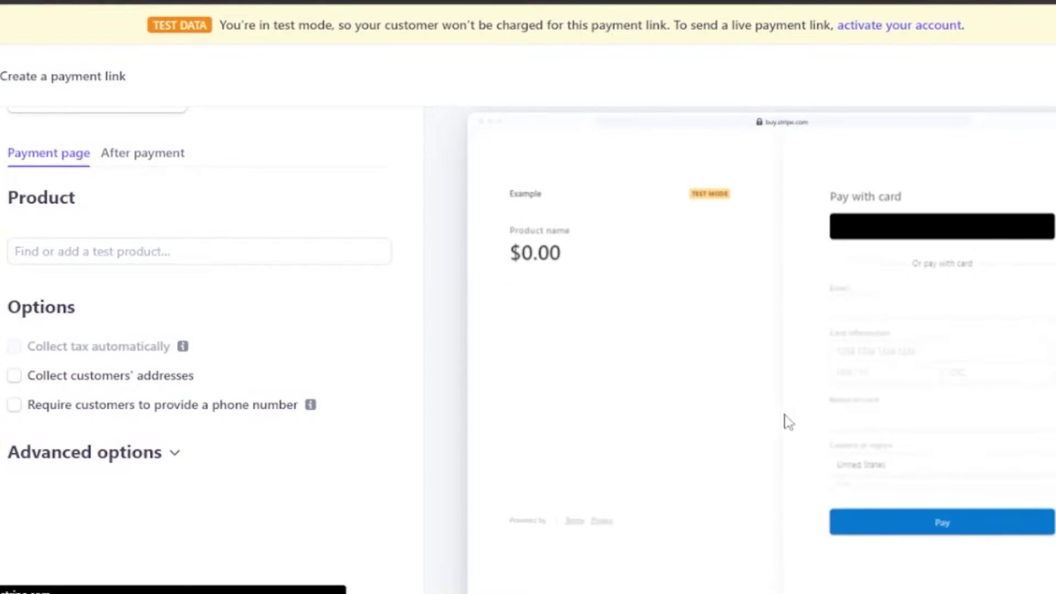
{"action": "scroll", "coordinate": [727, 390], "scroll_direction": "up", "scroll_amount": 2}
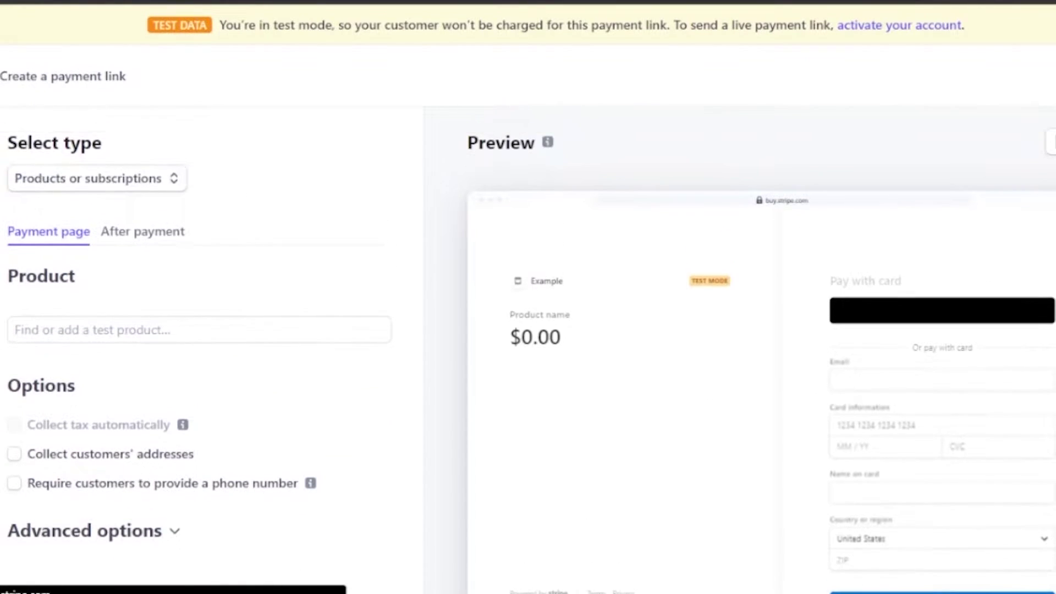
- Set the link type to Products or subscriptions and focus the product field
{"action": "left_click", "coordinate": [116, 184]}
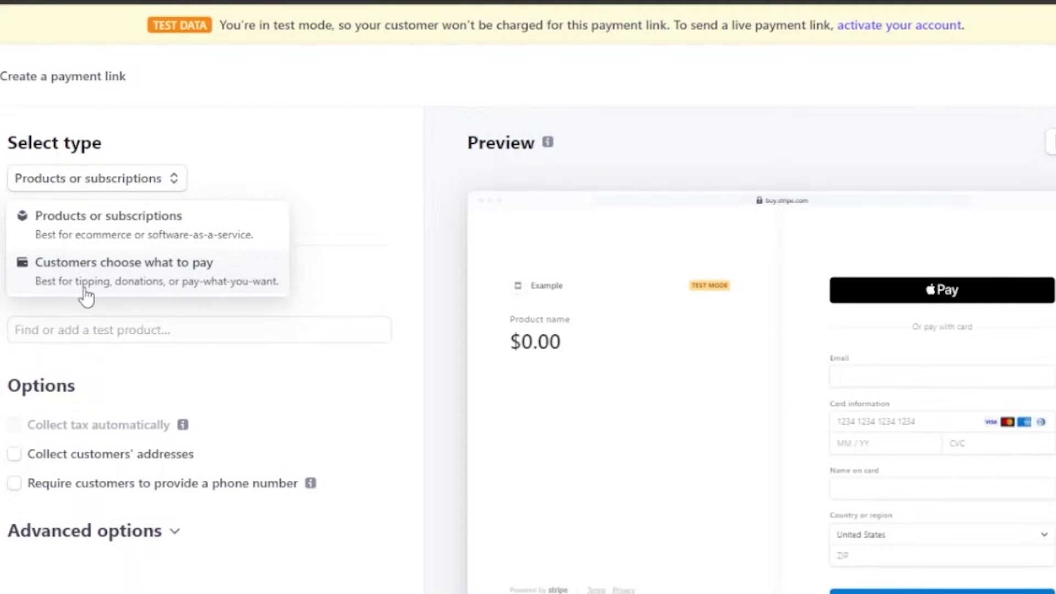
{"action": "left_click", "coordinate": [154, 236]}
{"action": "left_click", "coordinate": [210, 334]}
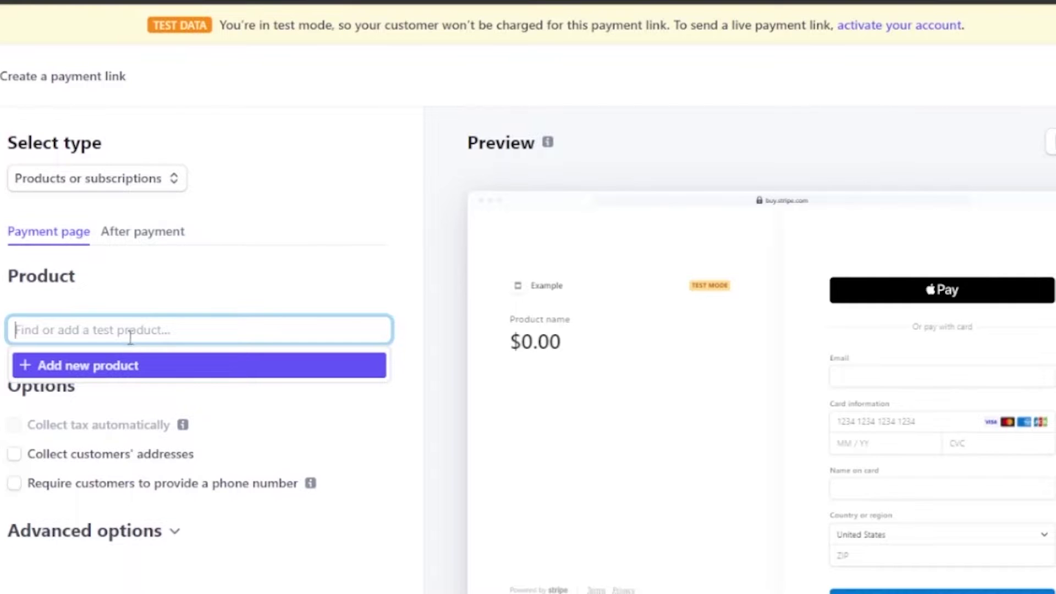
{"action": "right_click", "coordinate": [135, 369]}
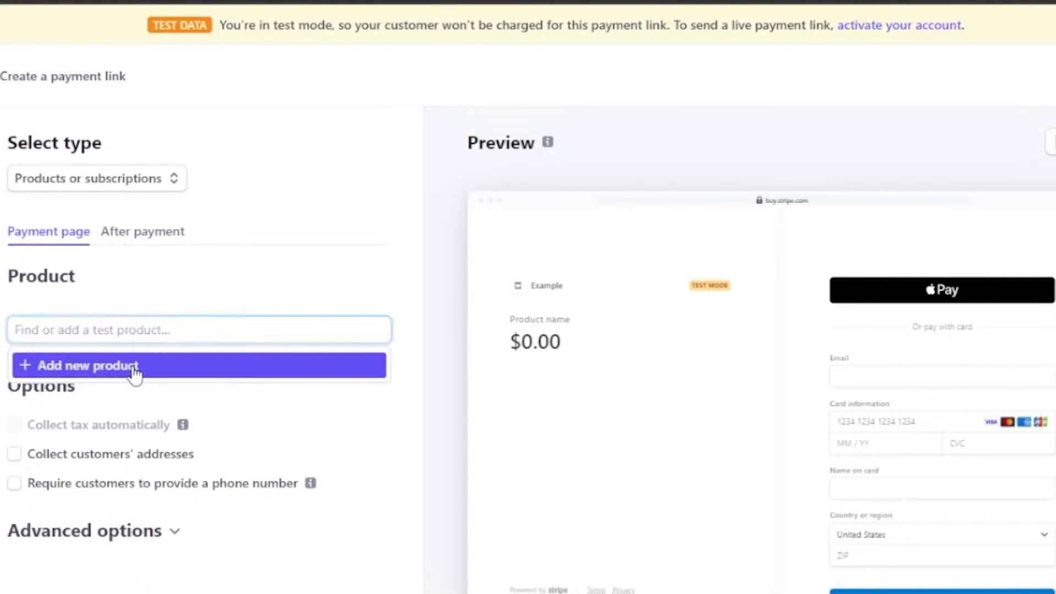
- Add a one-time product 'premium plan' with description 'plan' priced at $20.00 USD
{"action": "key", "text": "Escape"}
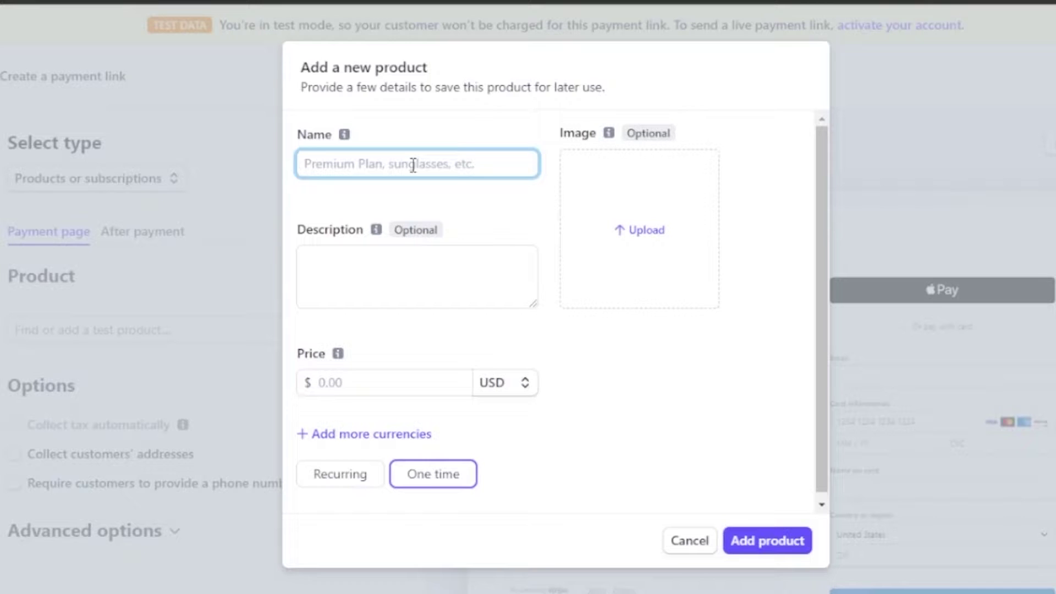
{"action": "type", "text": "premi"}
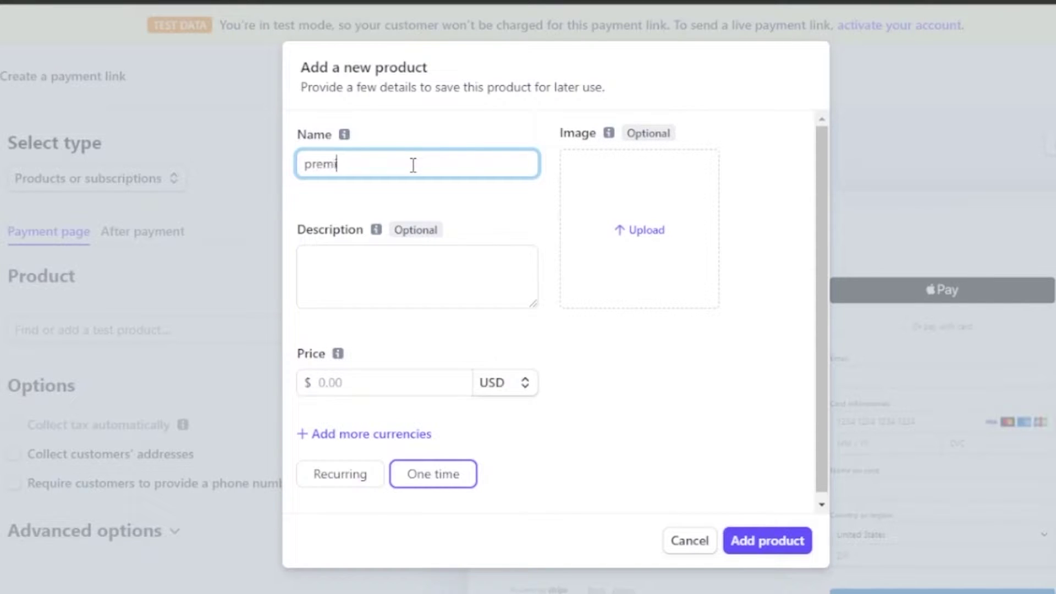
{"action": "type", "text": "um plab"}
{"action": "key", "text": "BackSpace"}
{"action": "left_click", "coordinate": [402, 272]}
{"action": "type", "text": "plan"}
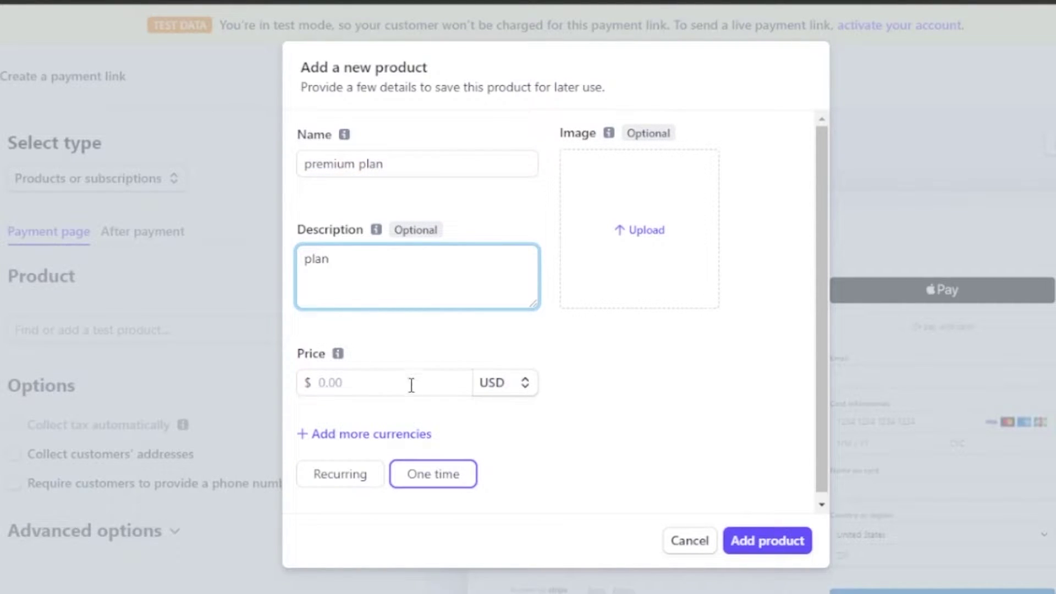
{"action": "left_click", "coordinate": [386, 381]}
{"action": "type", "text": "20"}
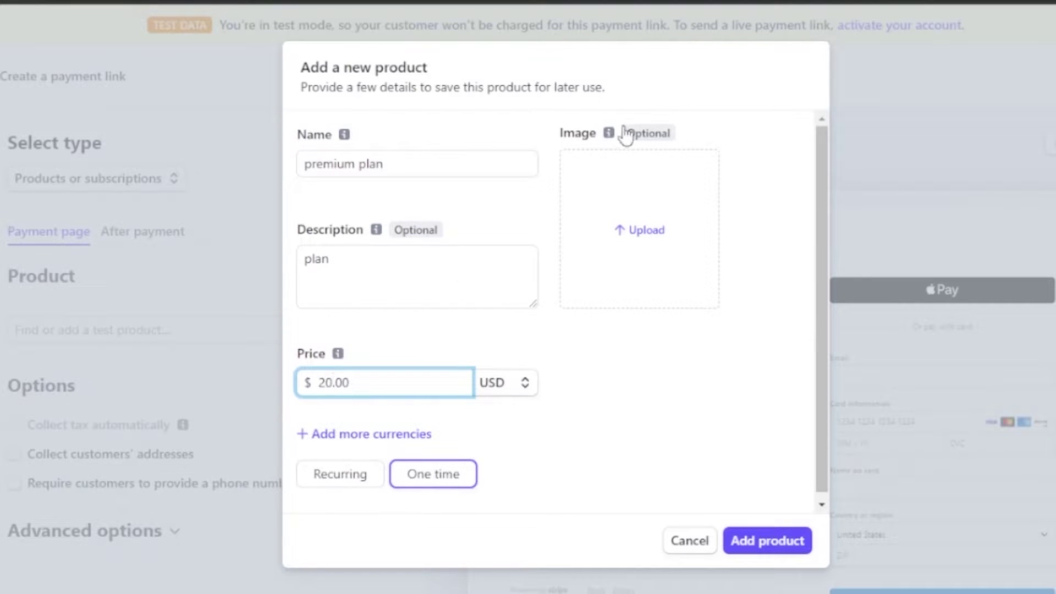
{"action": "left_click", "coordinate": [768, 544]}
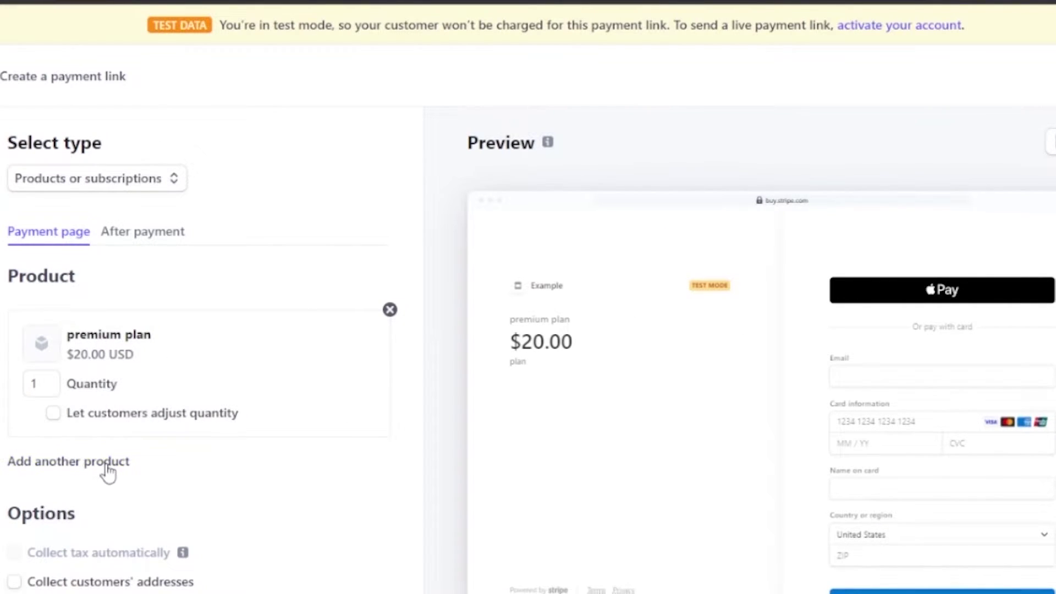
- Require customers to provide a phone number, then try the preview's email and phone fields
{"action": "scroll", "coordinate": [528, 350], "scroll_direction": "down", "scroll_amount": 4}
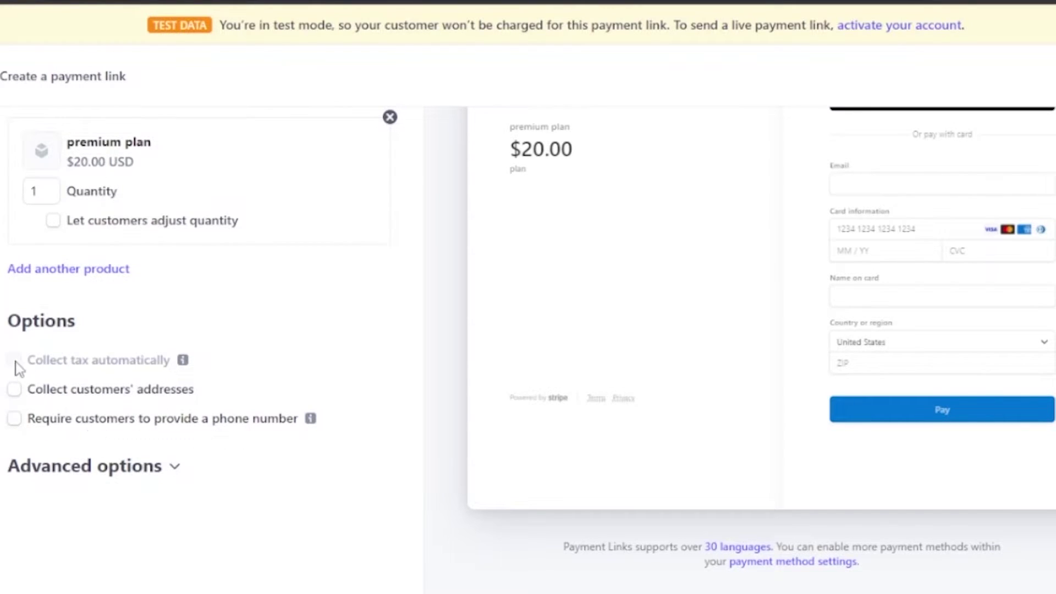
{"action": "left_click", "coordinate": [19, 425]}
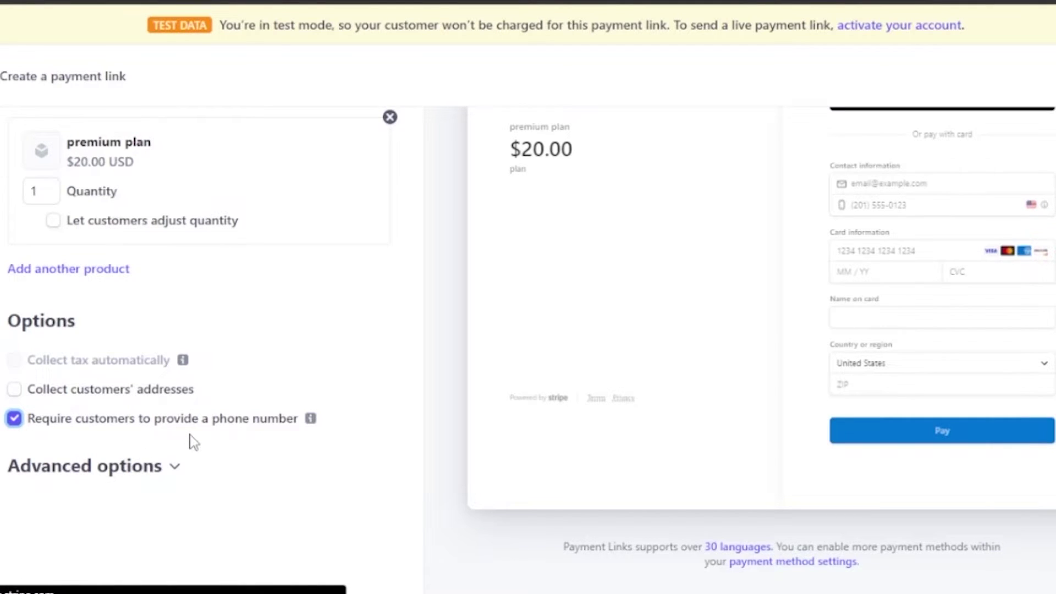
{"action": "left_click", "coordinate": [871, 184]}
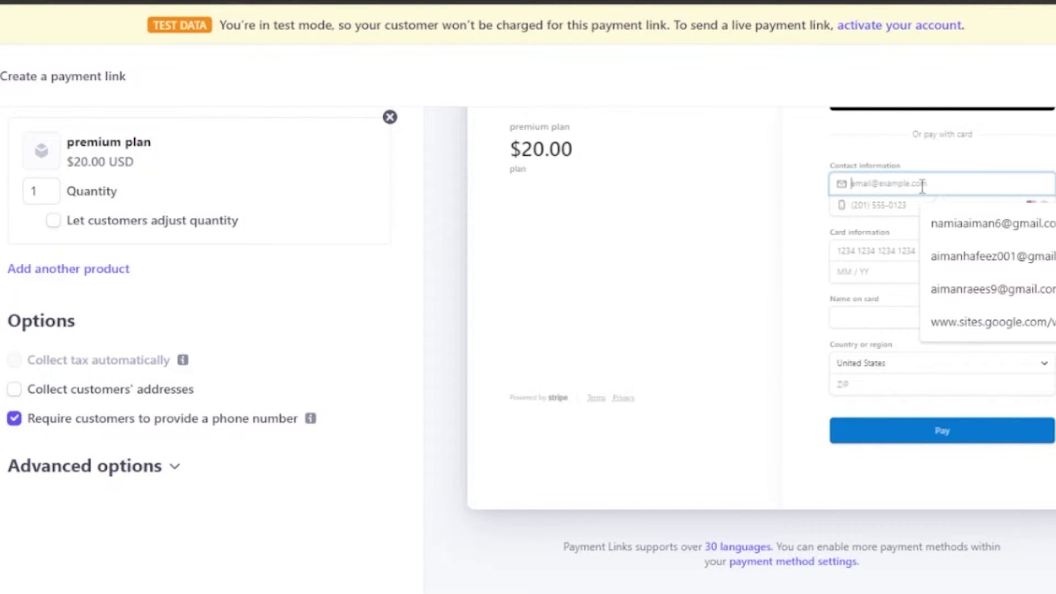
{"action": "left_click", "coordinate": [871, 205]}
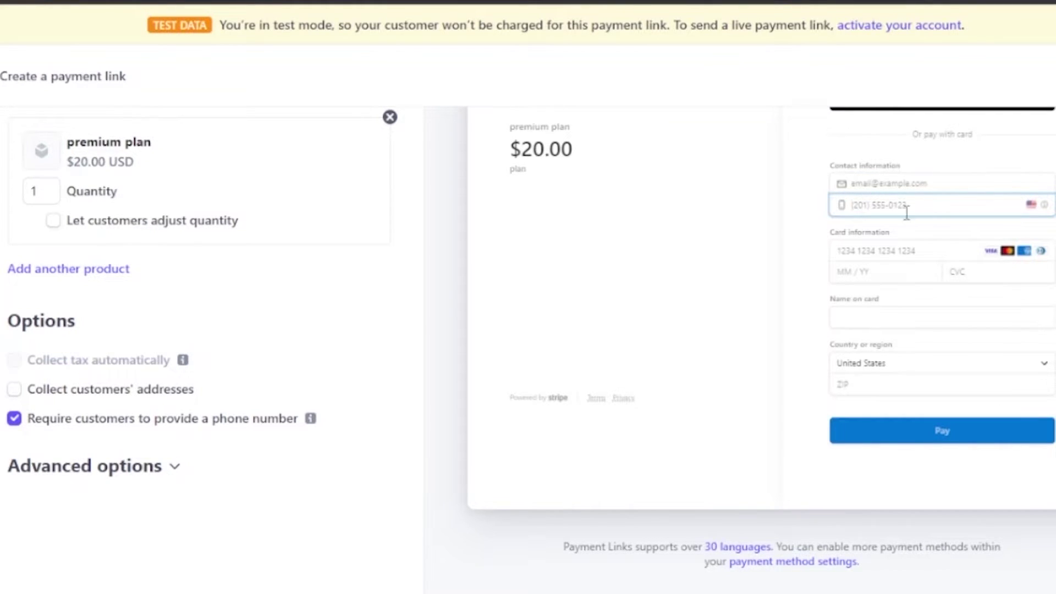
- Try the preview's card number, expiry date, CVC and name-on-card fields
{"action": "left_click", "coordinate": [921, 248]}
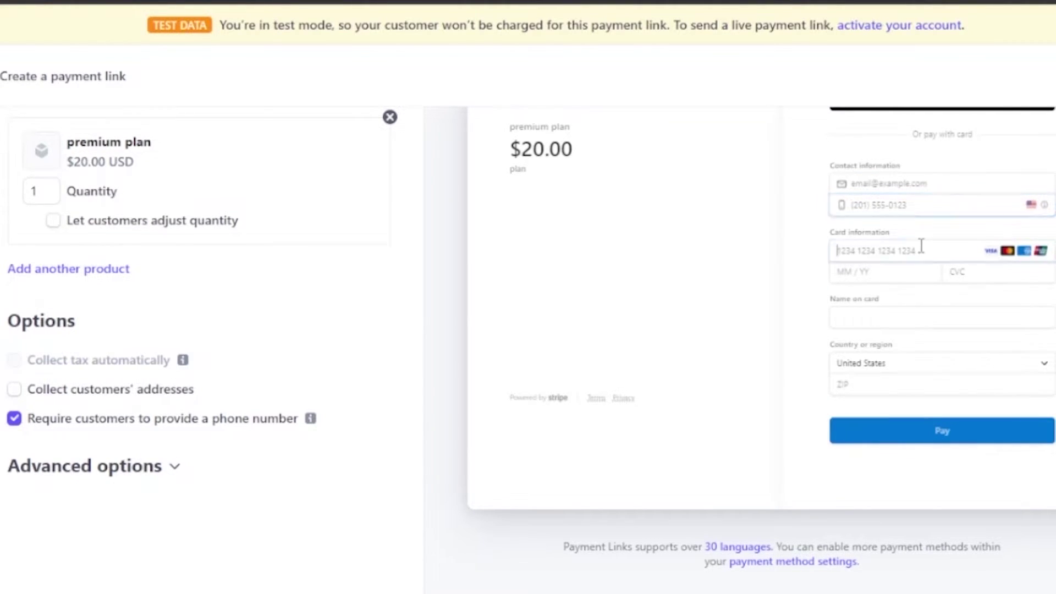
{"action": "left_click", "coordinate": [881, 273]}
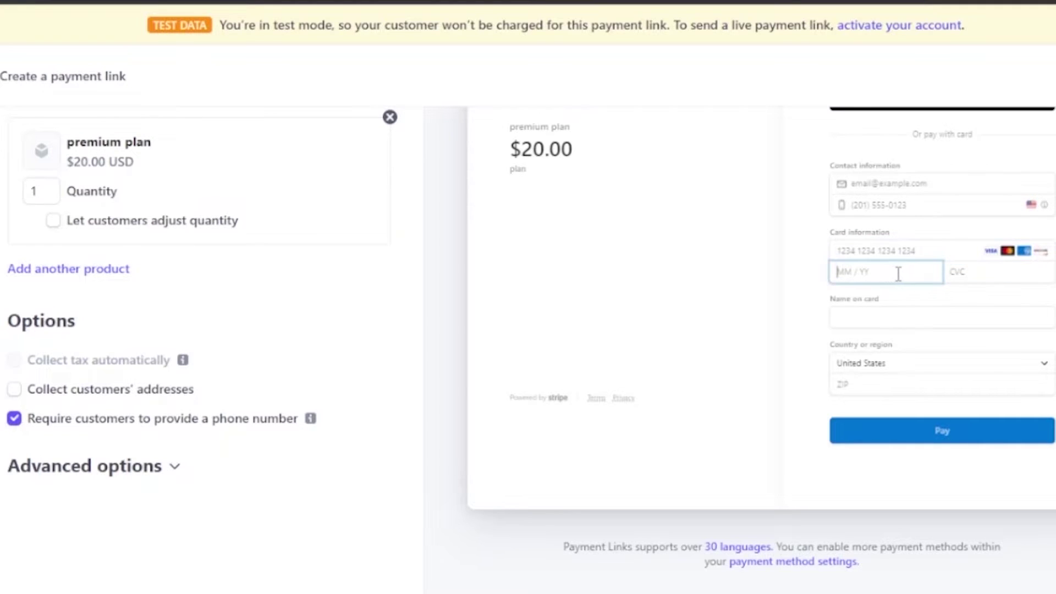
{"action": "left_click", "coordinate": [994, 271]}
{"action": "left_click", "coordinate": [898, 318]}
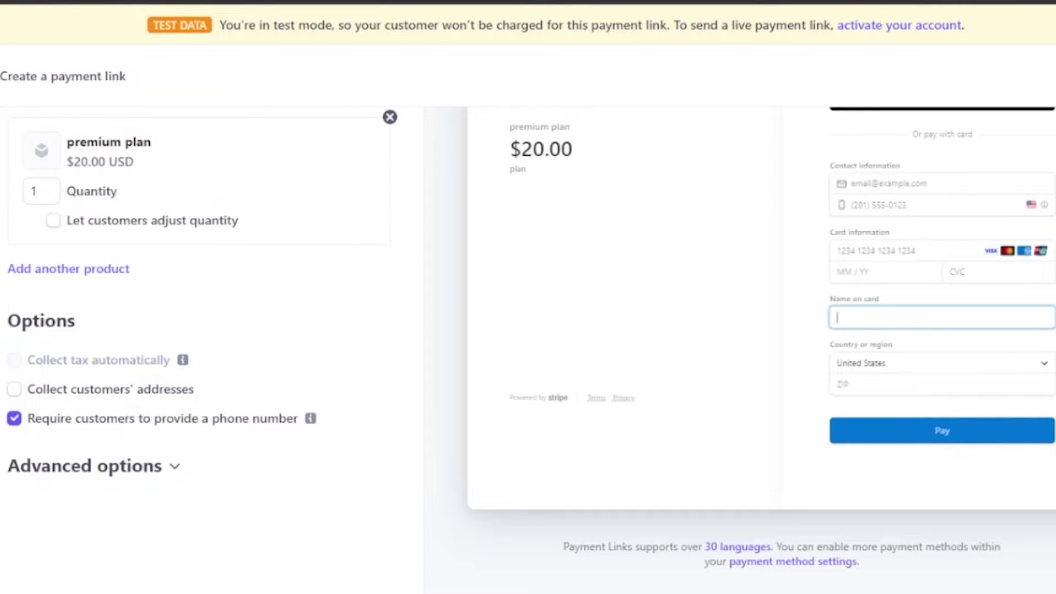
{"action": "scroll", "coordinate": [528, 352], "scroll_direction": "up", "scroll_amount": 4}
{"action": "scroll", "coordinate": [528, 352], "scroll_direction": "down", "scroll_amount": 4}
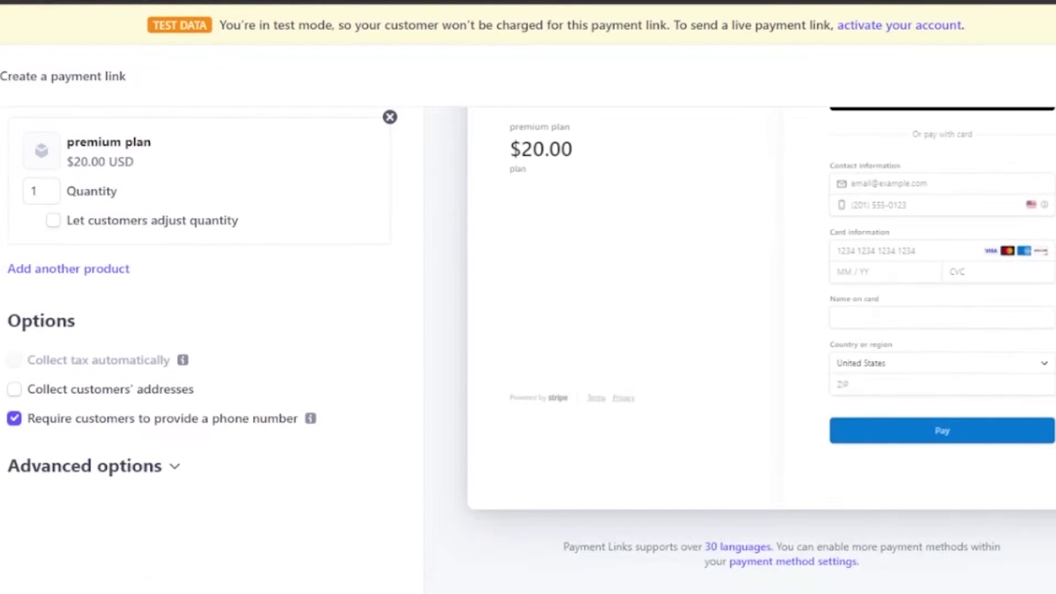
{"action": "scroll", "coordinate": [1041, 326], "scroll_direction": "up", "scroll_amount": 2}
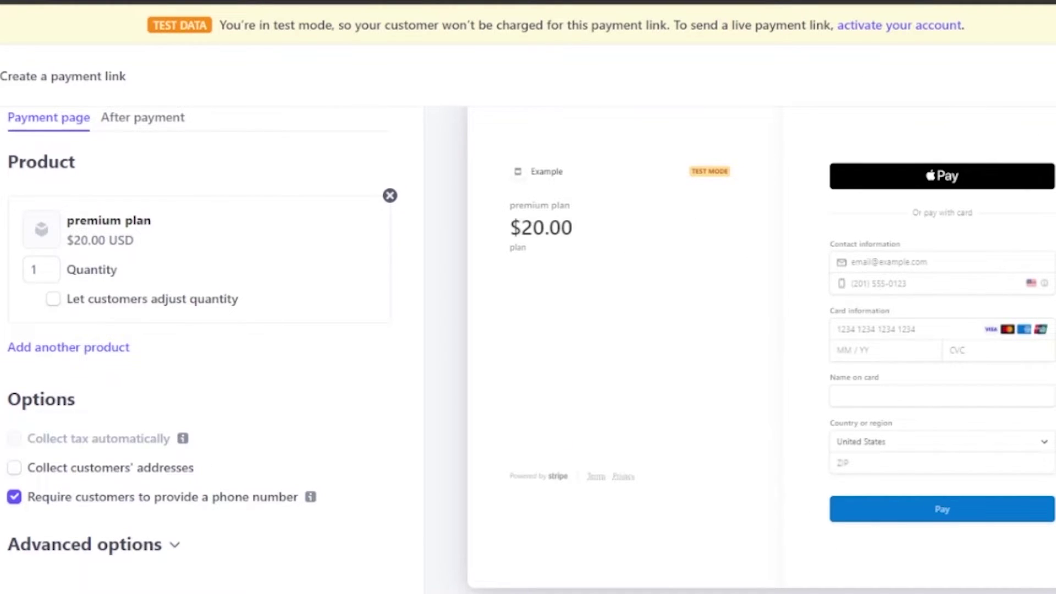
- Expand Advanced options and keep Pay as the checkout's call-to-action wording
{"action": "scroll", "coordinate": [818, 469], "scroll_direction": "down", "scroll_amount": 3}
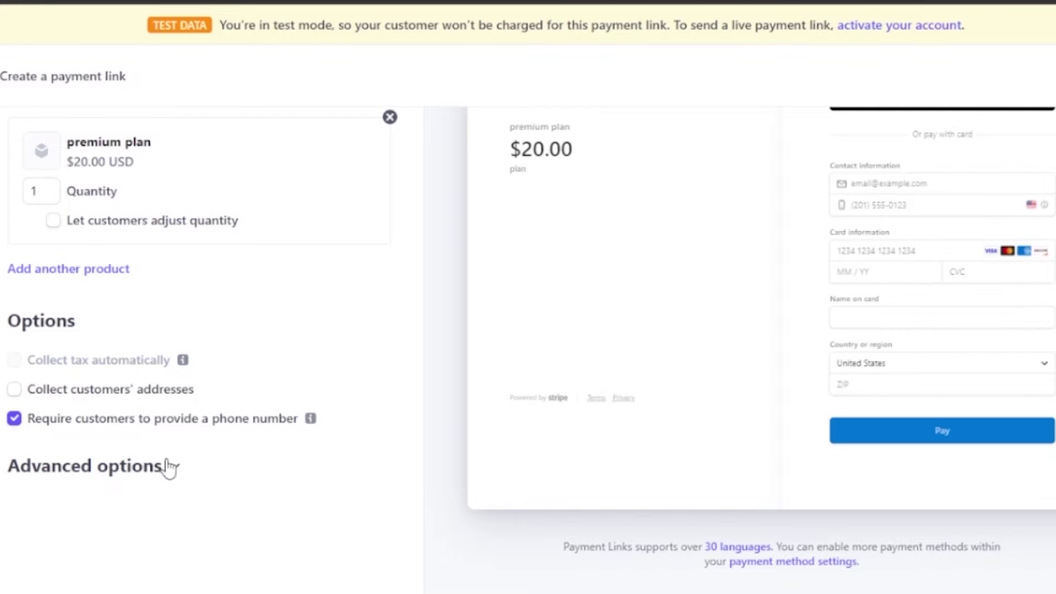
{"action": "left_click", "coordinate": [175, 466]}
{"action": "scroll", "coordinate": [178, 472], "scroll_direction": "down", "scroll_amount": 2}
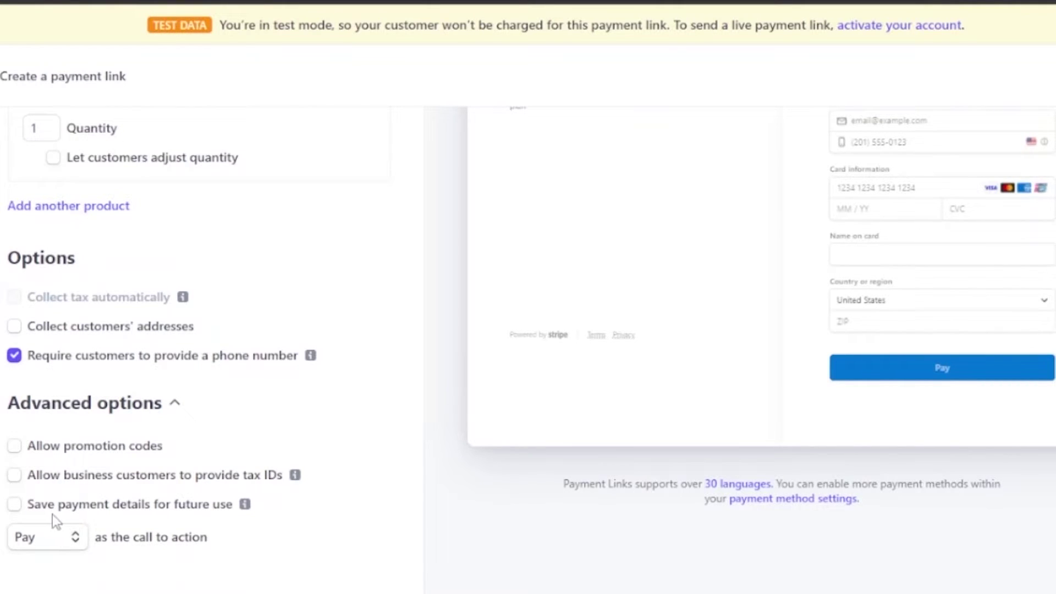
{"action": "left_click", "coordinate": [78, 539]}
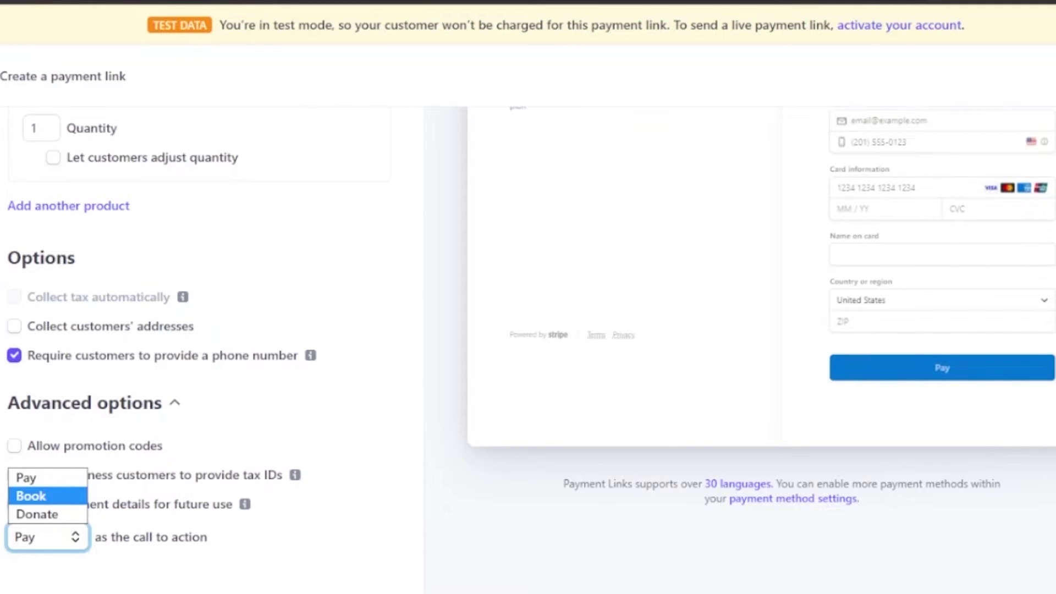
{"action": "left_click", "coordinate": [23, 538]}
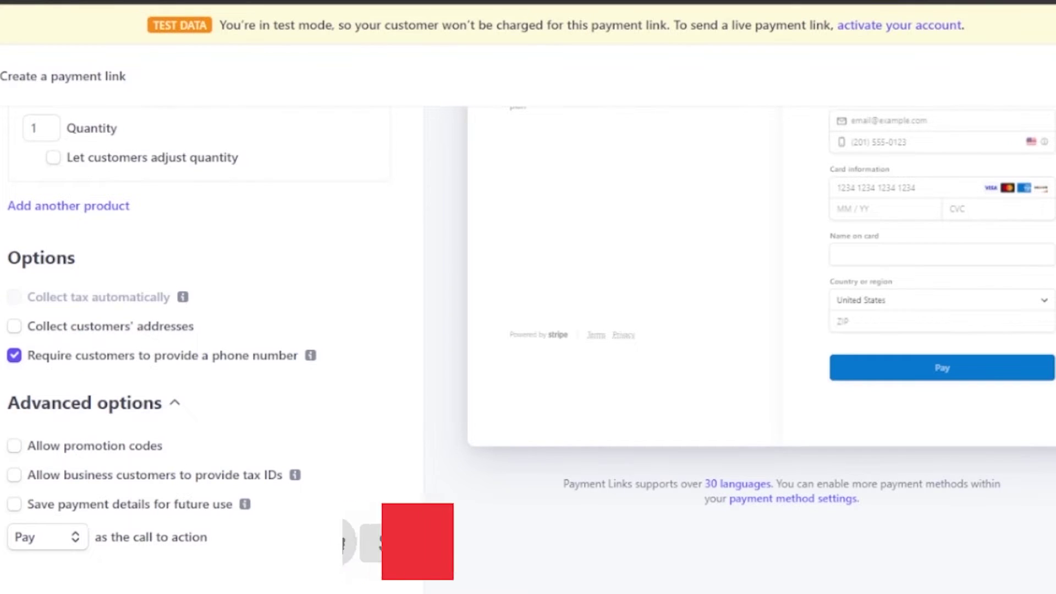
{"action": "scroll", "coordinate": [389, 539], "scroll_direction": "up", "scroll_amount": 5}
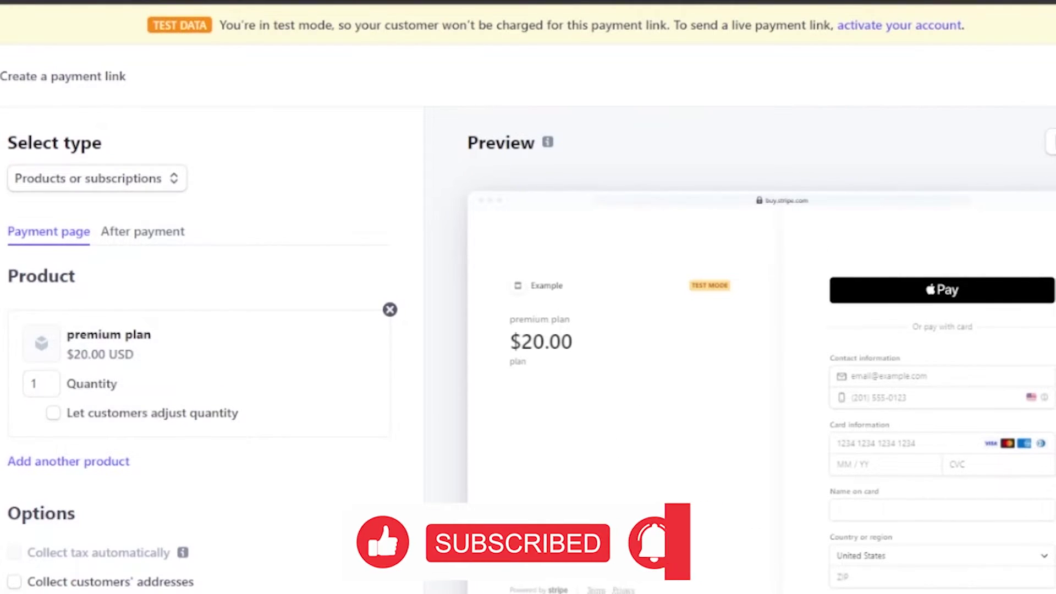
- Switch the checkout preview to its mobile layout and scroll through its fields
{"action": "left_click", "coordinate": [1051, 147]}
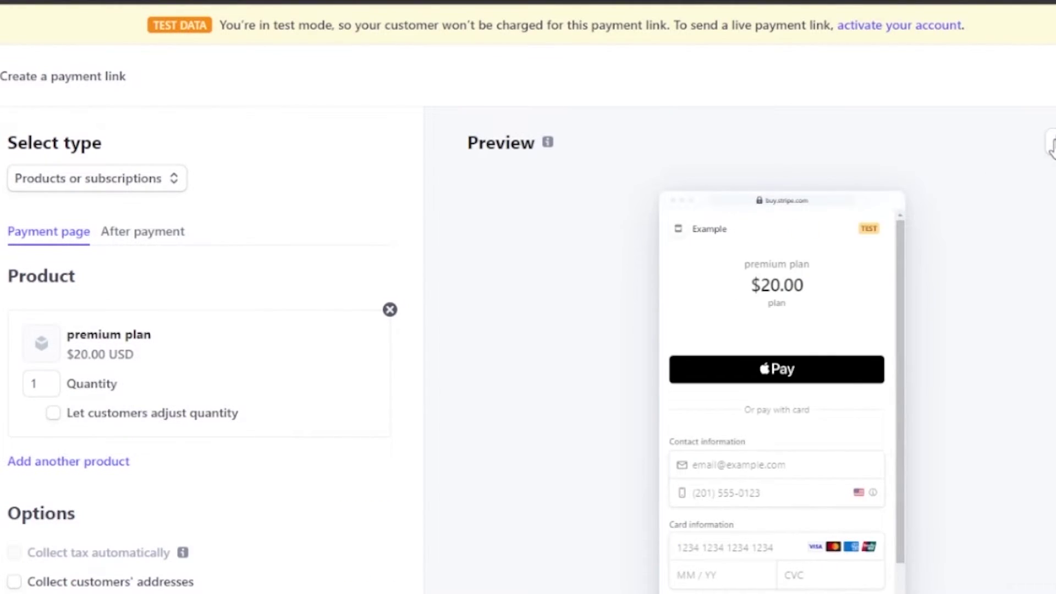
{"action": "scroll", "coordinate": [1050, 148], "scroll_direction": "down", "scroll_amount": 4}
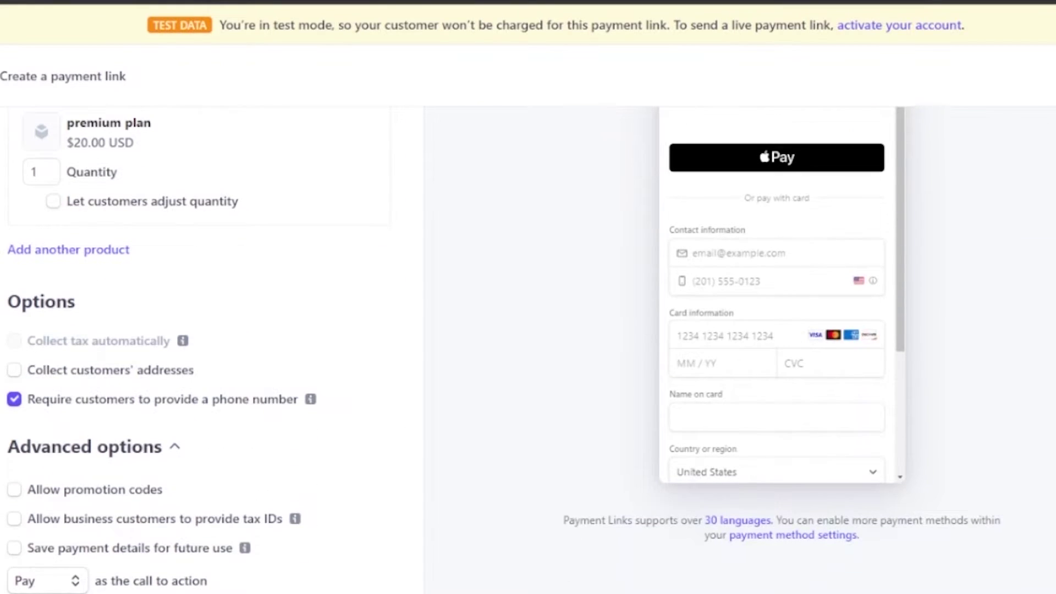
{"action": "scroll", "coordinate": [1050, 147], "scroll_direction": "up", "scroll_amount": 1}
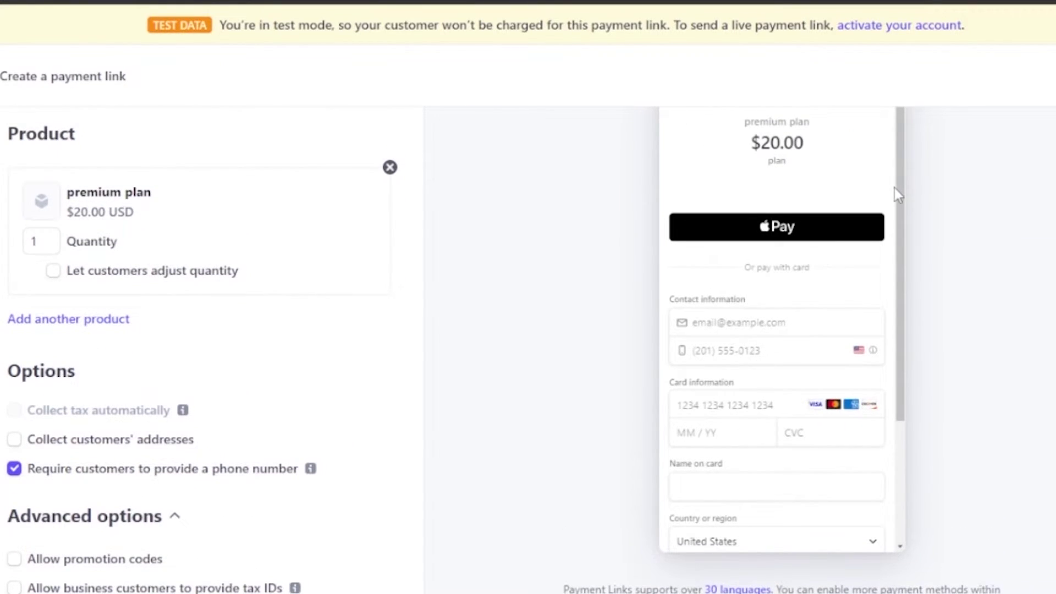
{"action": "left_click_drag", "start_coordinate": [896, 192], "coordinate": [916, 99]}
- Copy the payment link URL, then review its payment methods, URL parameters, metadata and logs
{"action": "scroll", "coordinate": [528, 352], "scroll_direction": "up", "scroll_amount": 3}
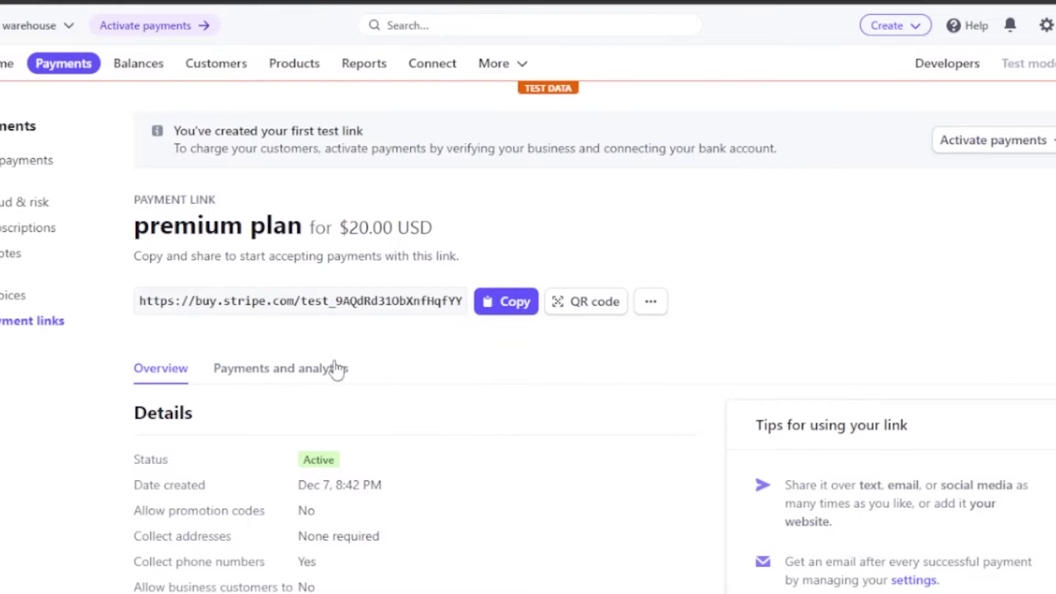
{"action": "left_click", "coordinate": [507, 308]}
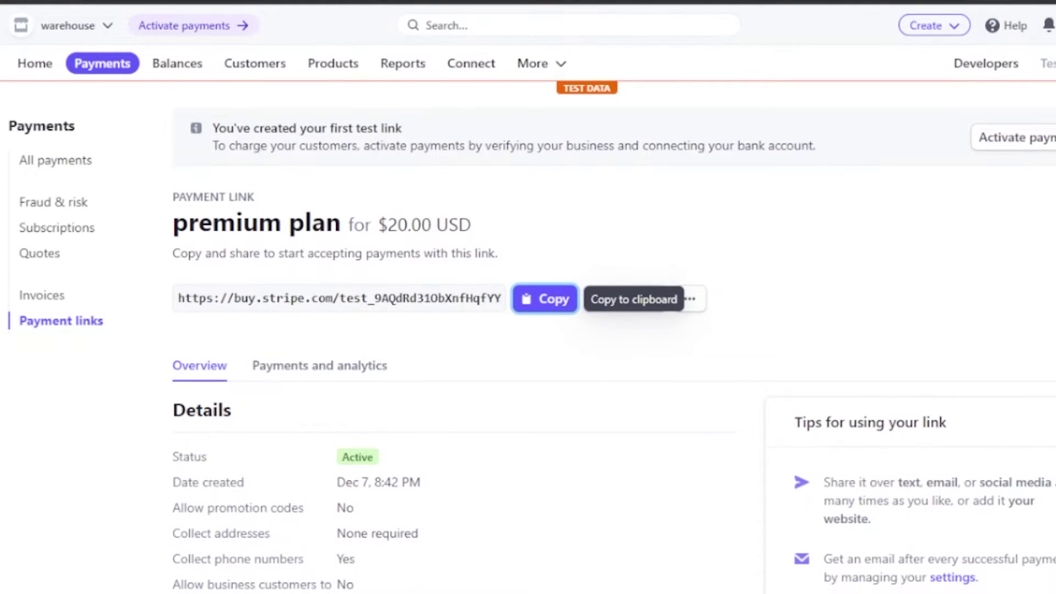
{"action": "scroll", "coordinate": [614, 330], "scroll_direction": "down", "scroll_amount": 10}
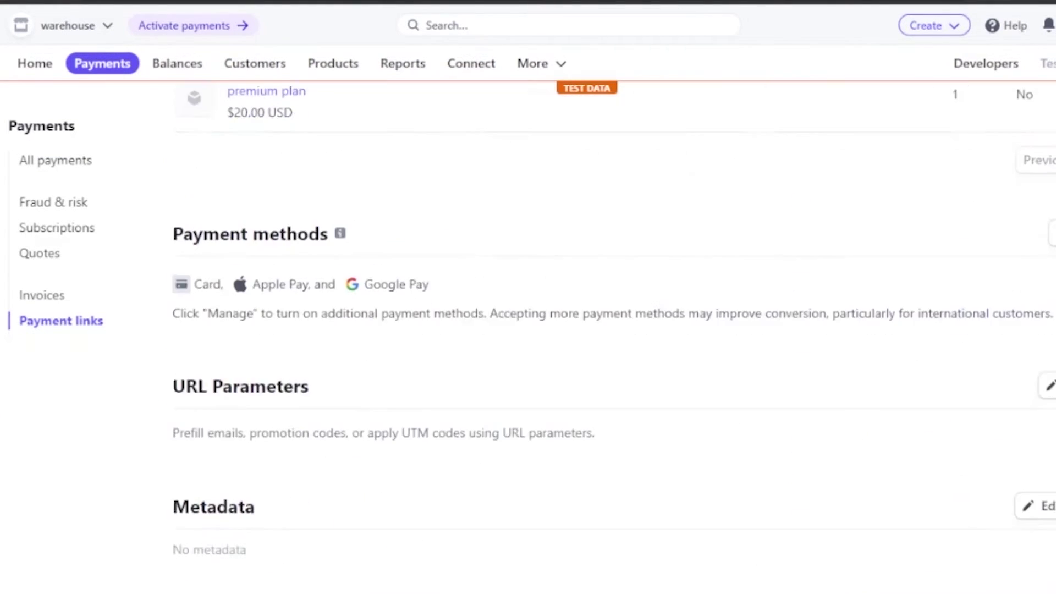
{"action": "scroll", "coordinate": [614, 330], "scroll_direction": "up", "scroll_amount": 8}
{"action": "scroll", "coordinate": [1015, 245], "scroll_direction": "down", "scroll_amount": 3}
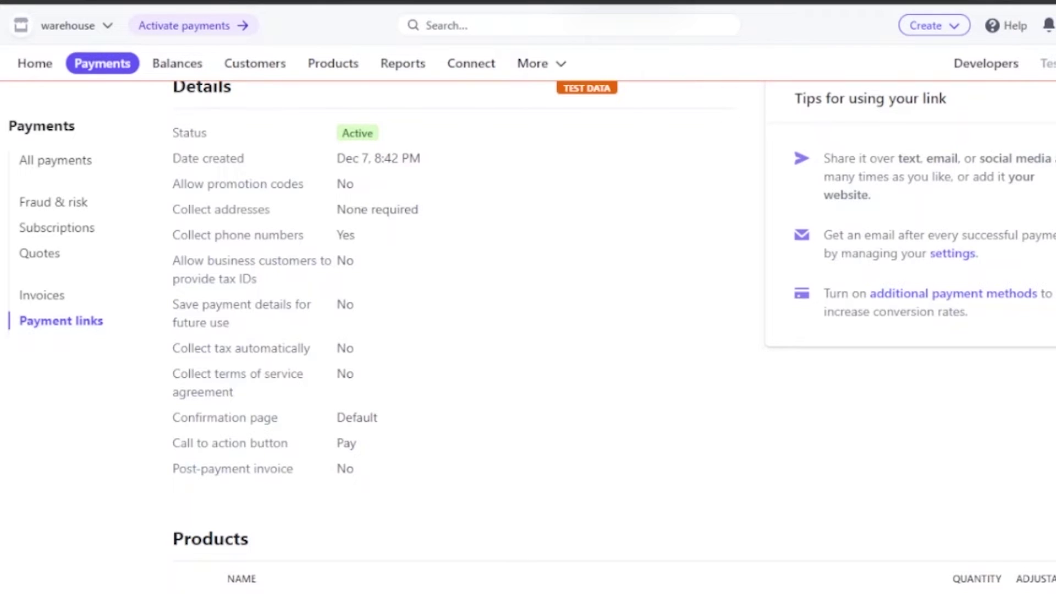
{"action": "scroll", "coordinate": [658, 312], "scroll_direction": "down", "scroll_amount": 6}
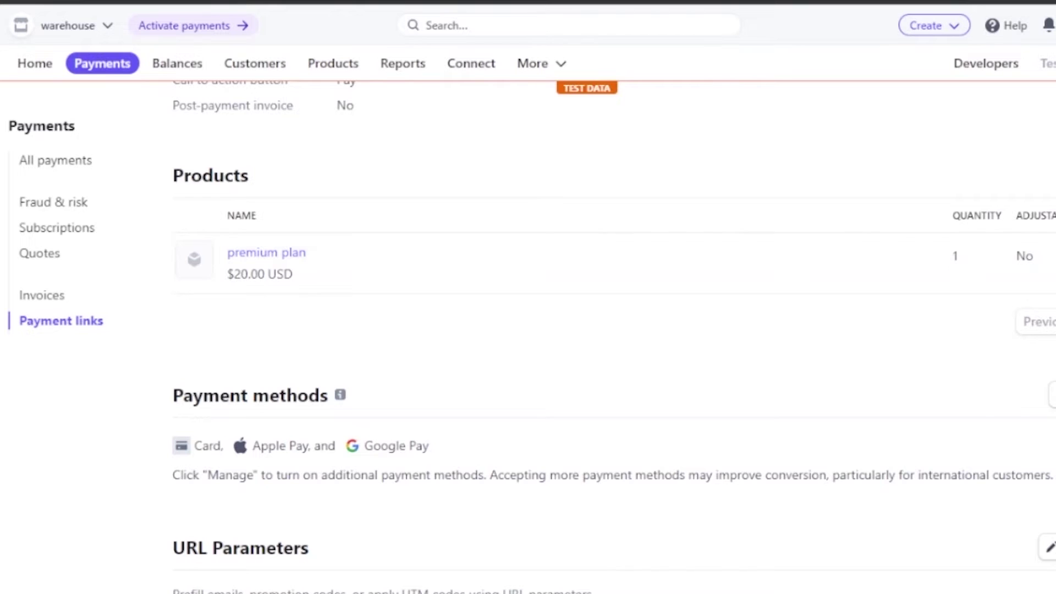
{"action": "scroll", "coordinate": [614, 336], "scroll_direction": "down", "scroll_amount": 5}
{"action": "scroll", "coordinate": [614, 337], "scroll_direction": "up", "scroll_amount": 1}
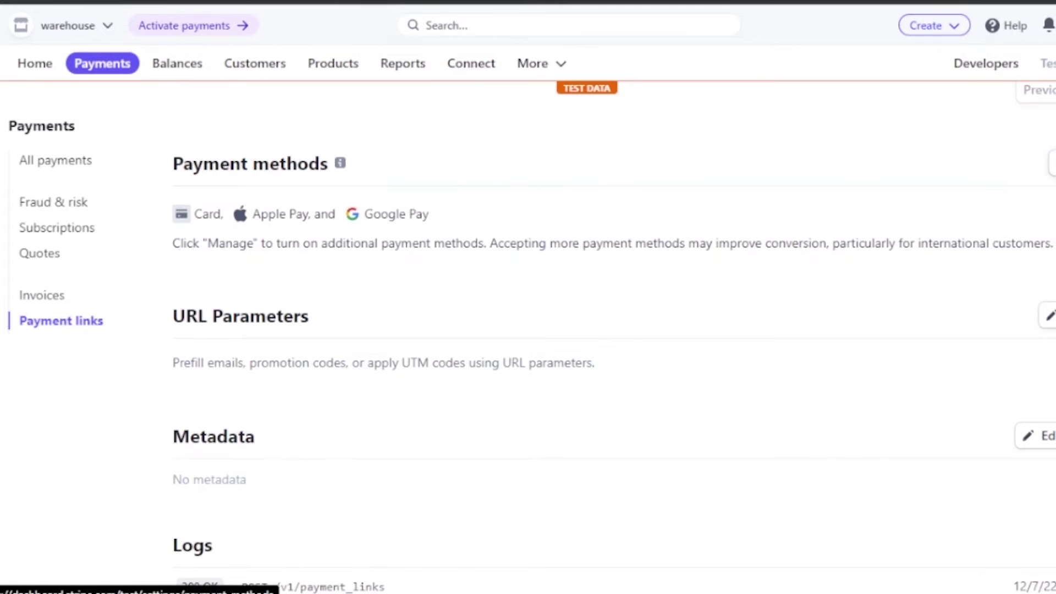
{"action": "left_click", "coordinate": [1052, 164]}
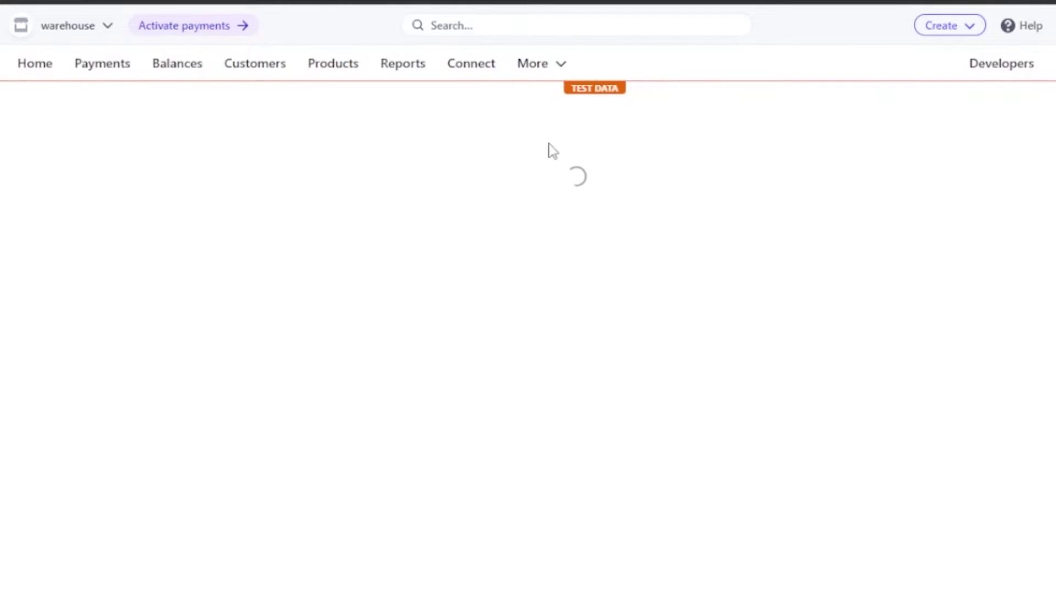
{"action": "scroll", "coordinate": [528, 336], "scroll_direction": "down", "scroll_amount": 8}
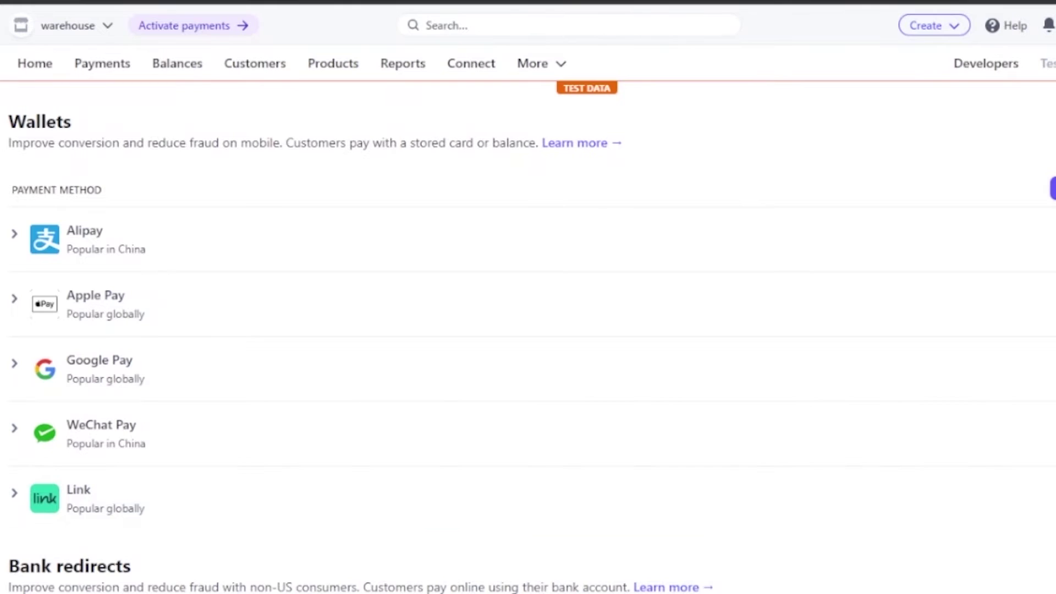
{"action": "scroll", "coordinate": [808, 531], "scroll_direction": "down", "scroll_amount": 2}
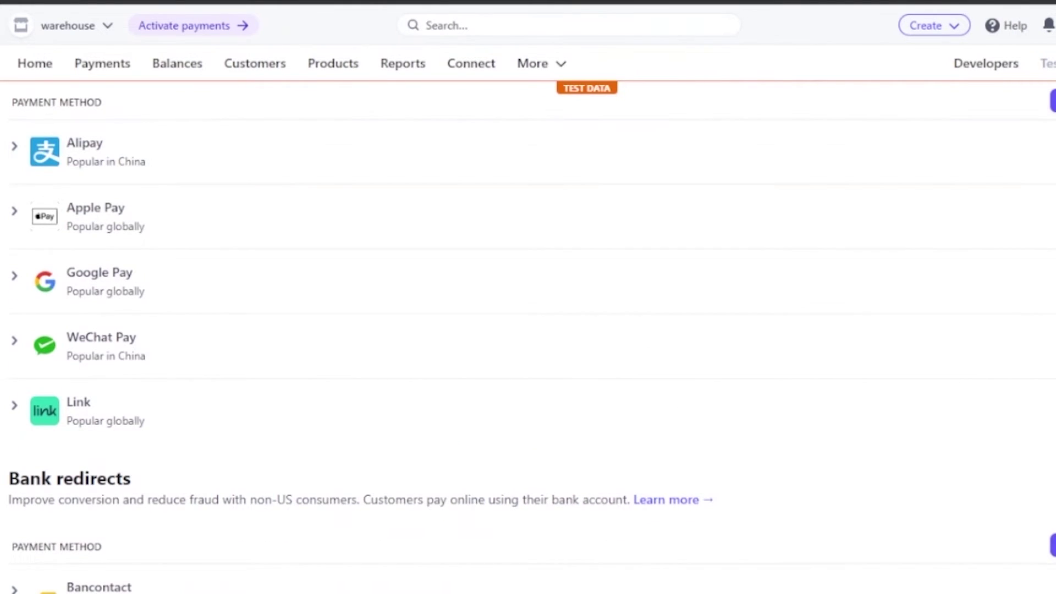
{"action": "scroll", "coordinate": [532, 341], "scroll_direction": "down", "scroll_amount": 5}
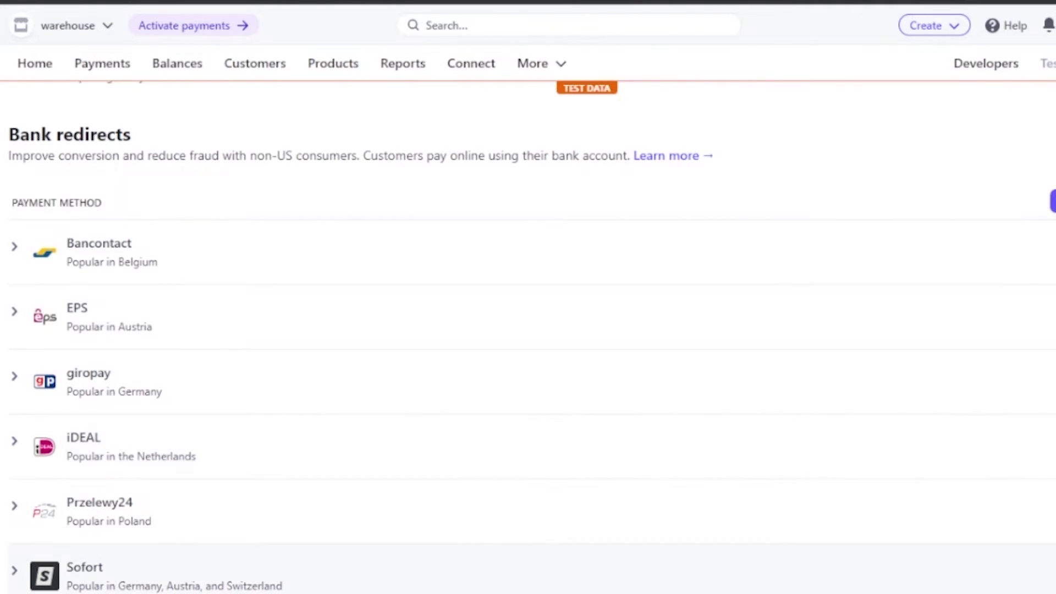
{"action": "scroll", "coordinate": [242, 484], "scroll_direction": "down", "scroll_amount": 7}
{"action": "scroll", "coordinate": [668, 366], "scroll_direction": "down", "scroll_amount": 1}
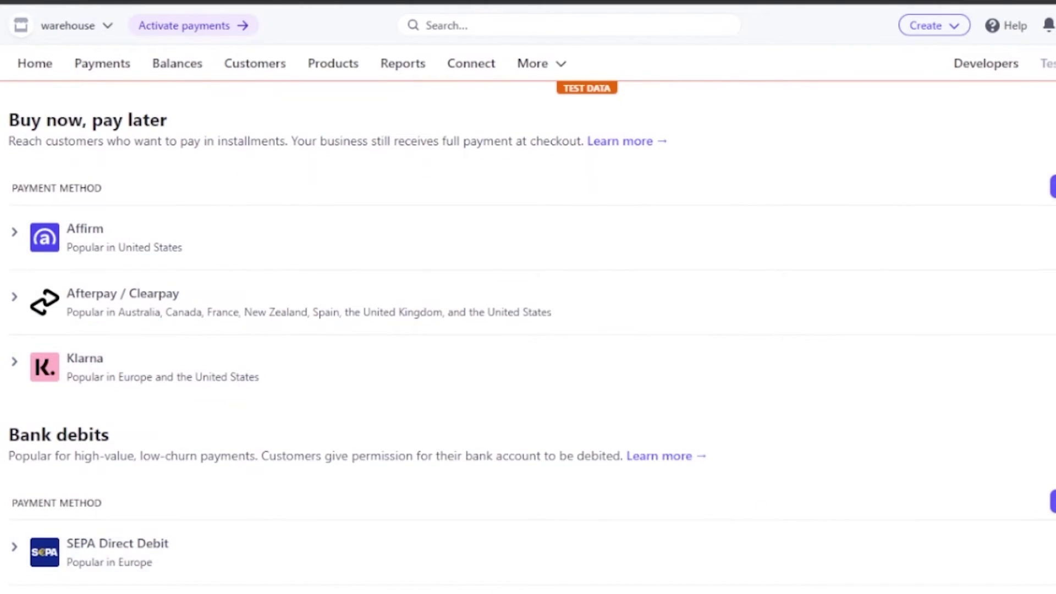
{"action": "scroll", "coordinate": [528, 330], "scroll_direction": "down", "scroll_amount": 3}
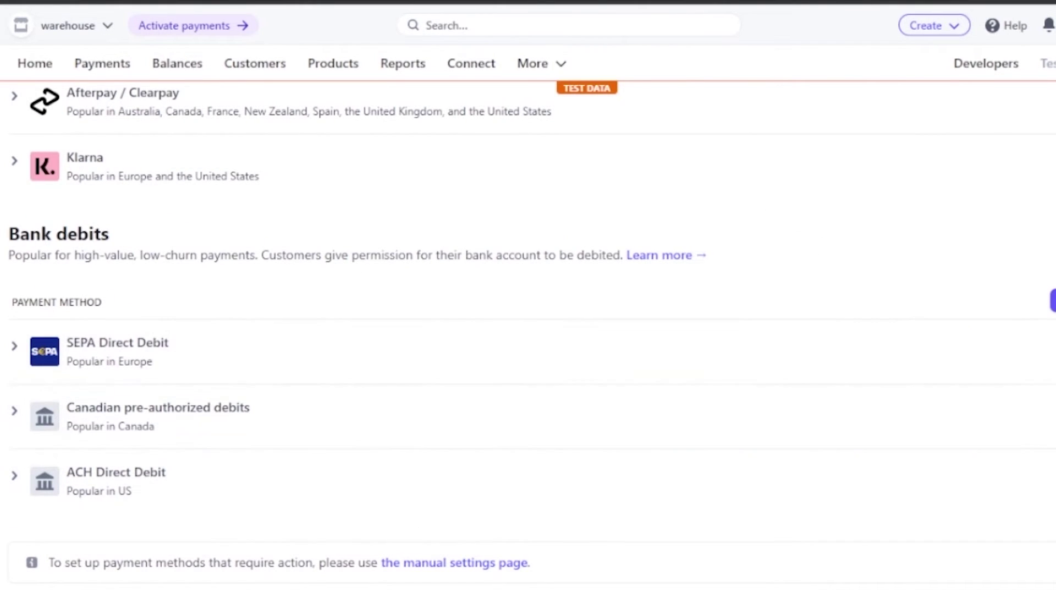
{"action": "scroll", "coordinate": [528, 330], "scroll_direction": "up", "scroll_amount": 15}
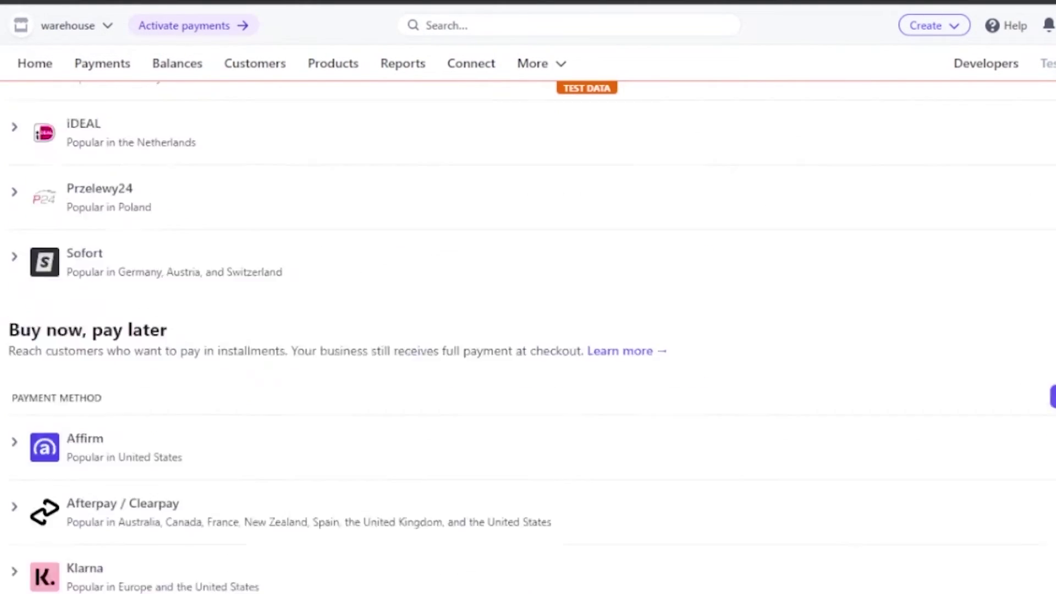
{"action": "scroll", "coordinate": [528, 330], "scroll_direction": "up", "scroll_amount": 6}
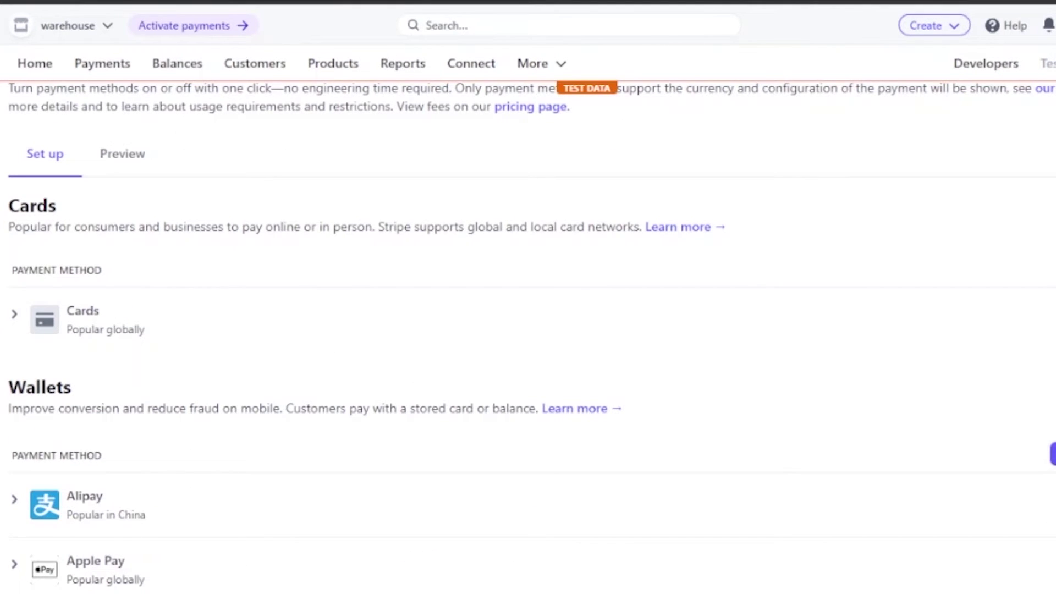
{"action": "scroll", "coordinate": [653, 175], "scroll_direction": "up", "scroll_amount": 3}
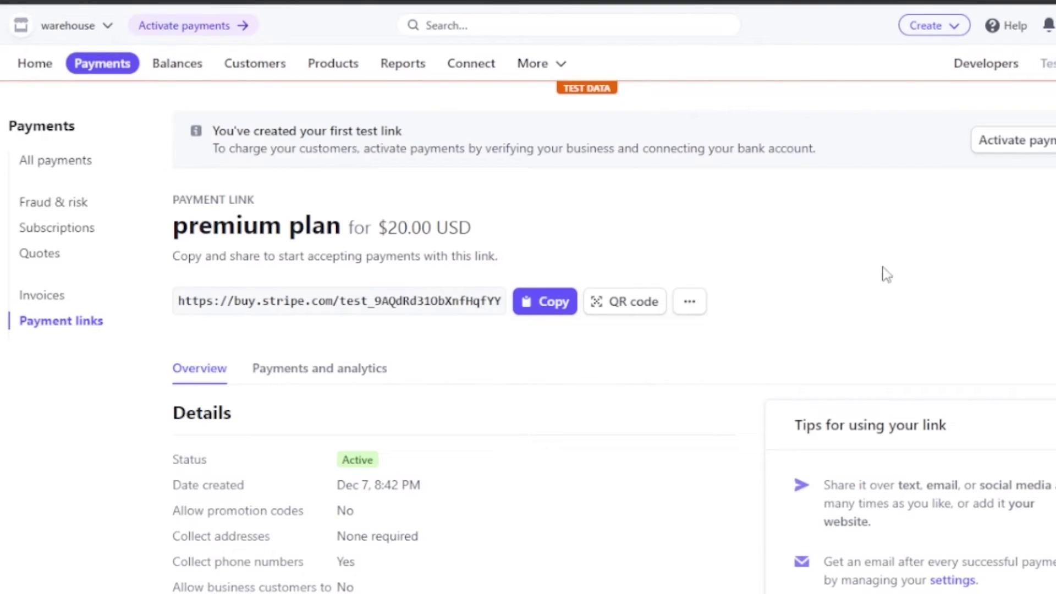
- Scroll through the payment link's details, products and logs sections
{"action": "scroll", "coordinate": [886, 274], "scroll_direction": "down", "scroll_amount": 9}
{"action": "scroll", "coordinate": [614, 345], "scroll_direction": "down", "scroll_amount": 7}
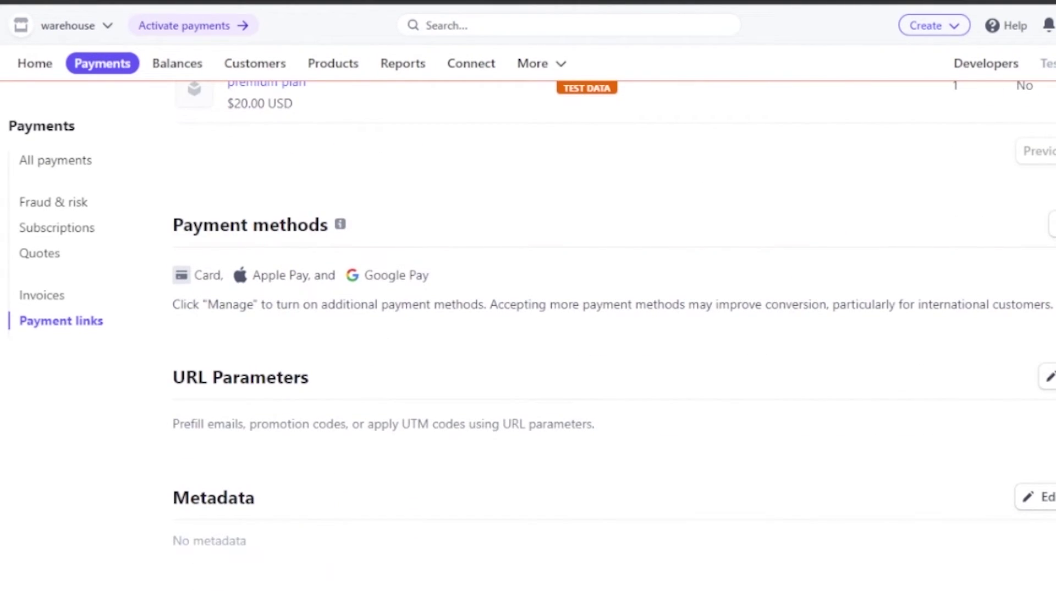
{"action": "scroll", "coordinate": [614, 328], "scroll_direction": "down", "scroll_amount": 3}
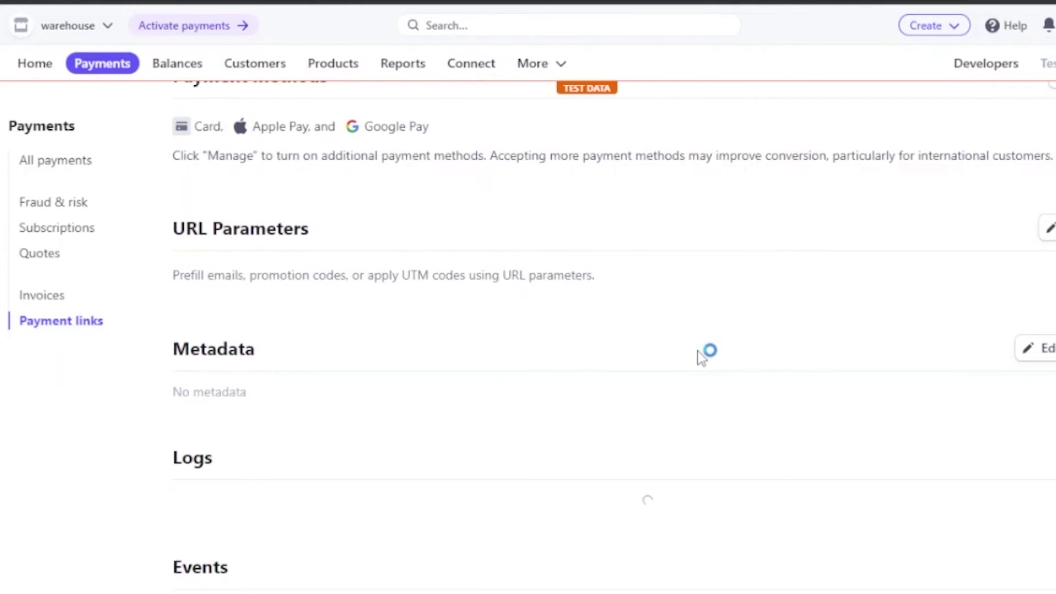
{"action": "scroll", "coordinate": [614, 329], "scroll_direction": "down", "scroll_amount": 1}
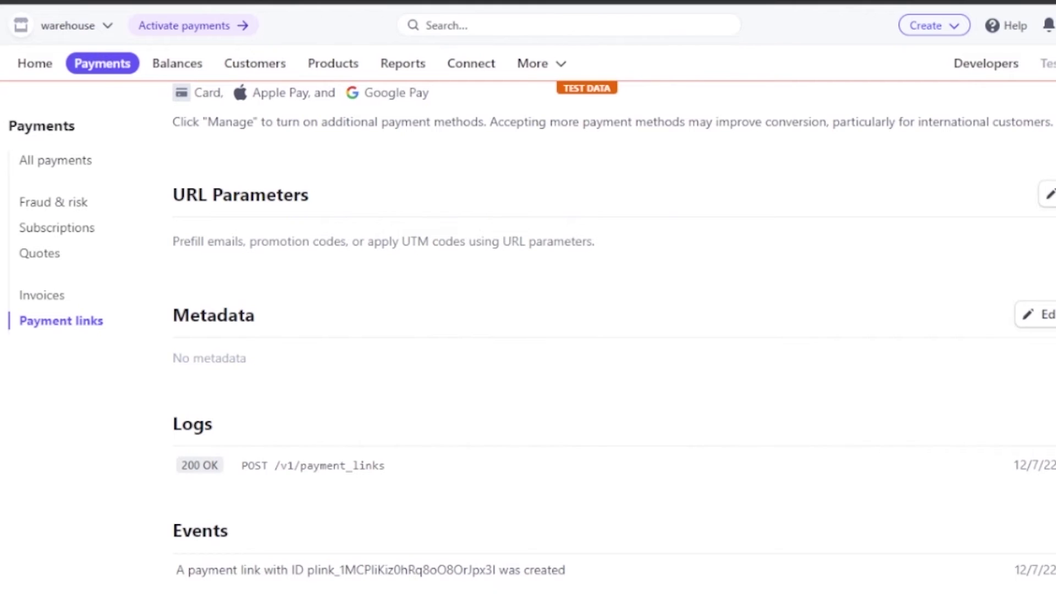
{"action": "scroll", "coordinate": [614, 330], "scroll_direction": "up", "scroll_amount": 10}
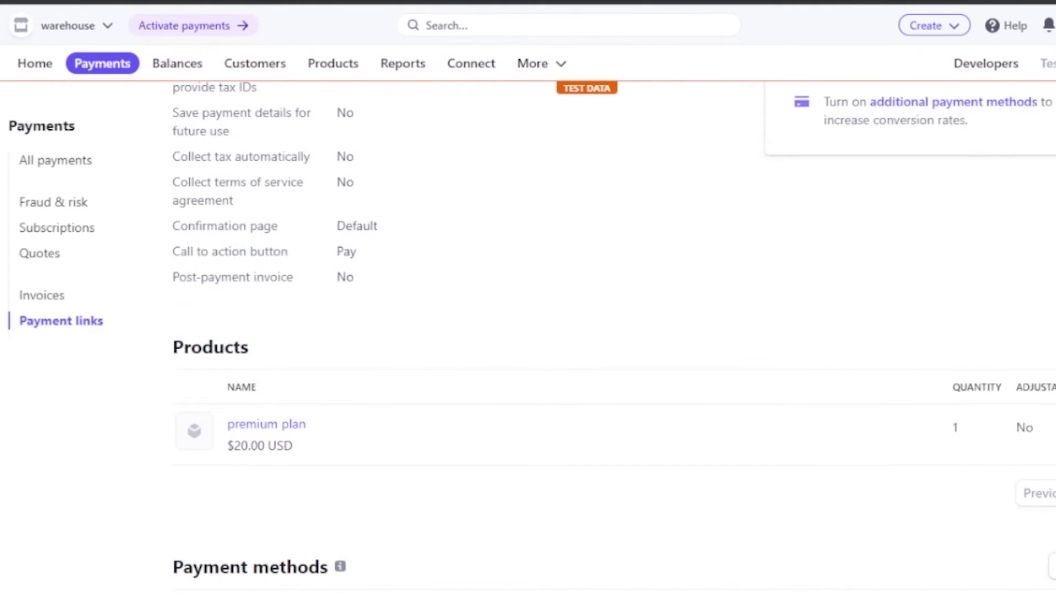
{"action": "scroll", "coordinate": [614, 330], "scroll_direction": "up", "scroll_amount": 10}
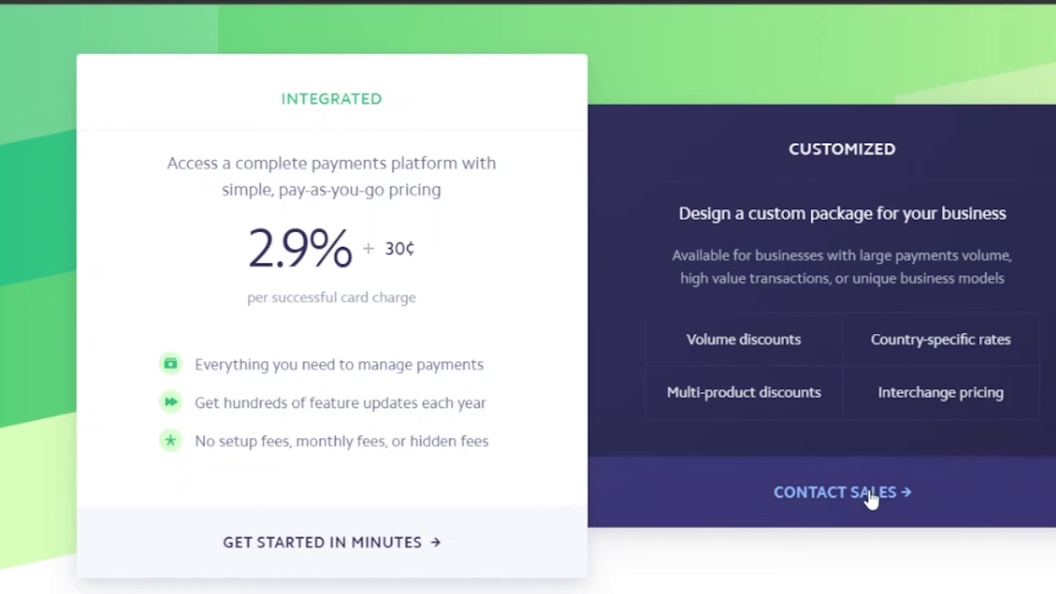
{"action": "scroll", "coordinate": [528, 297], "scroll_direction": "up", "scroll_amount": 3}
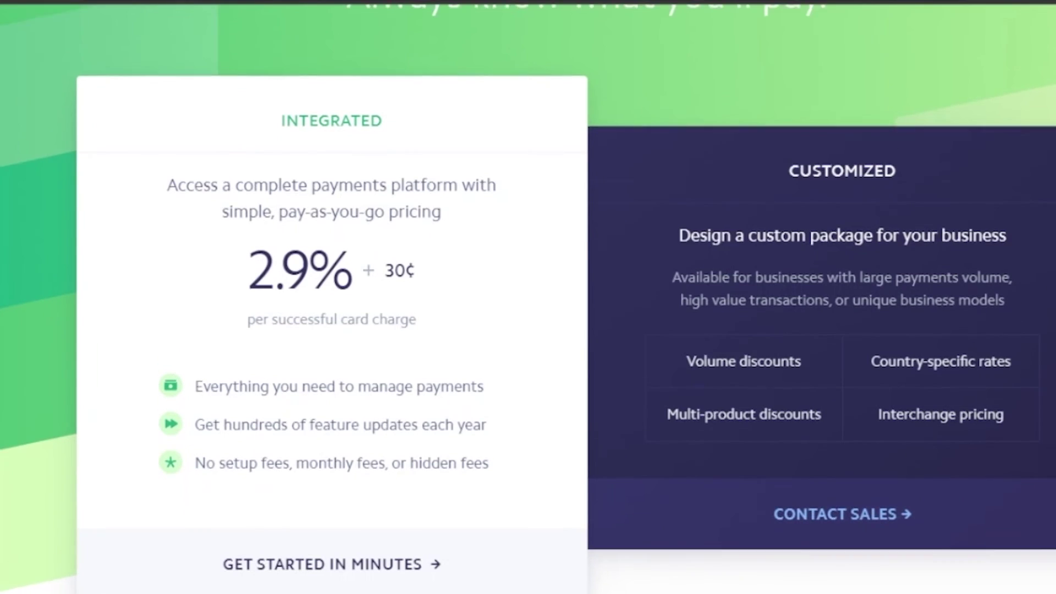
{"action": "scroll", "coordinate": [528, 297], "scroll_direction": "down", "scroll_amount": 4}
{"action": "scroll", "coordinate": [528, 297], "scroll_direction": "up", "scroll_amount": 4}
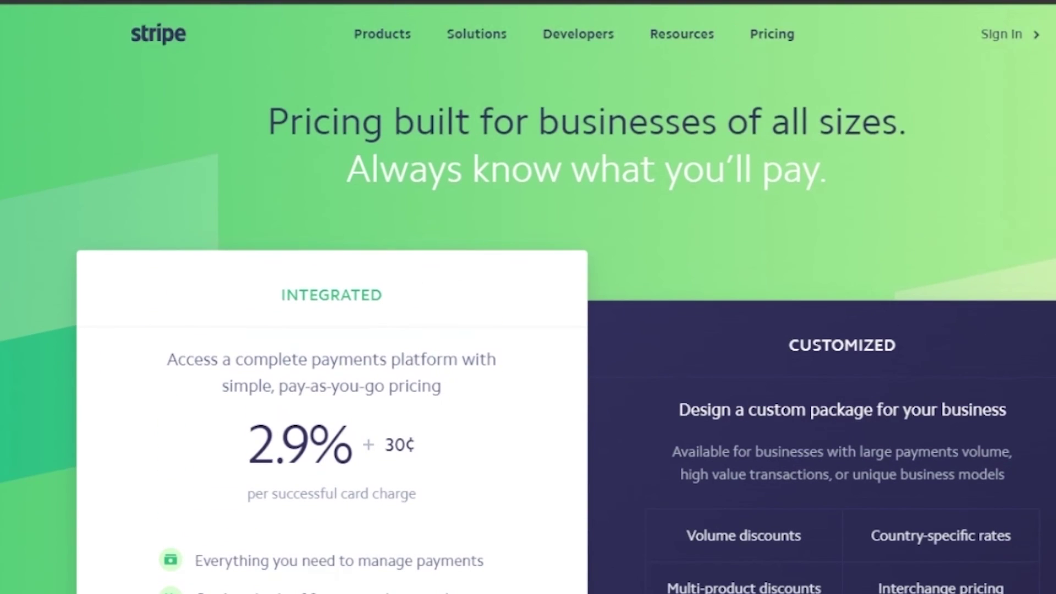
{"action": "scroll", "coordinate": [528, 297], "scroll_direction": "down", "scroll_amount": 2}
{"action": "scroll", "coordinate": [528, 297], "scroll_direction": "up", "scroll_amount": 2}
{"action": "scroll", "coordinate": [528, 297], "scroll_direction": "down", "scroll_amount": 10}
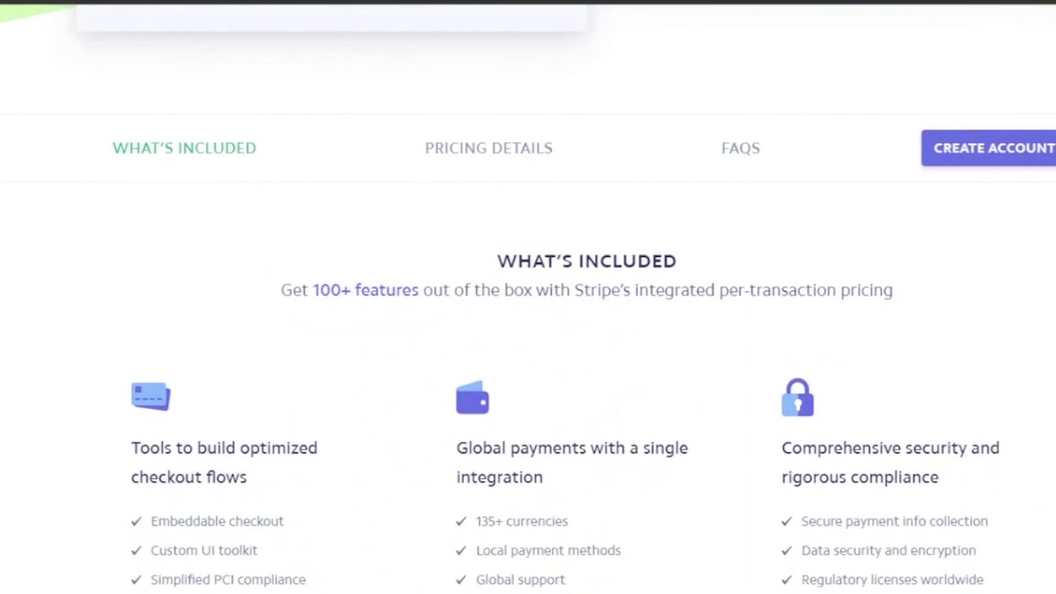
{"action": "scroll", "coordinate": [528, 297], "scroll_direction": "down", "scroll_amount": 1}
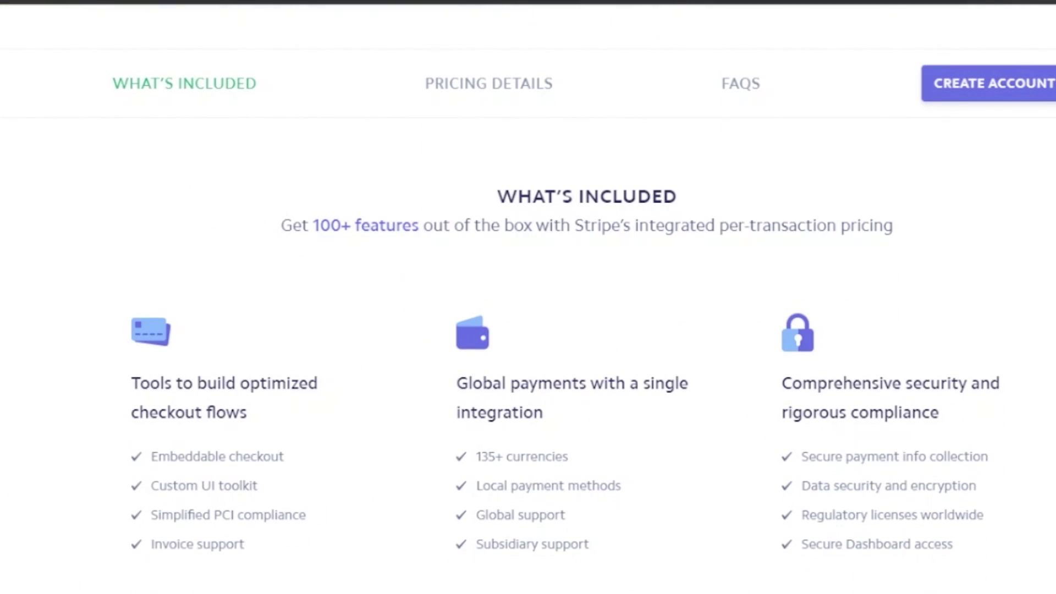
{"action": "scroll", "coordinate": [528, 297], "scroll_direction": "down", "scroll_amount": 2}
{"action": "scroll", "coordinate": [528, 297], "scroll_direction": "up", "scroll_amount": 2}
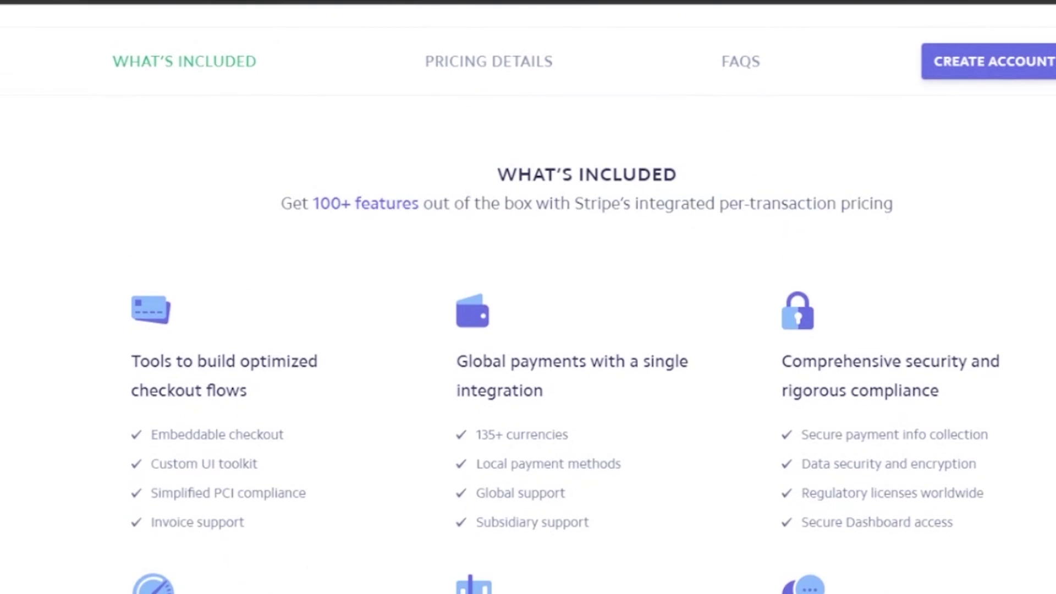
{"action": "scroll", "coordinate": [528, 297], "scroll_direction": "down", "scroll_amount": 2}
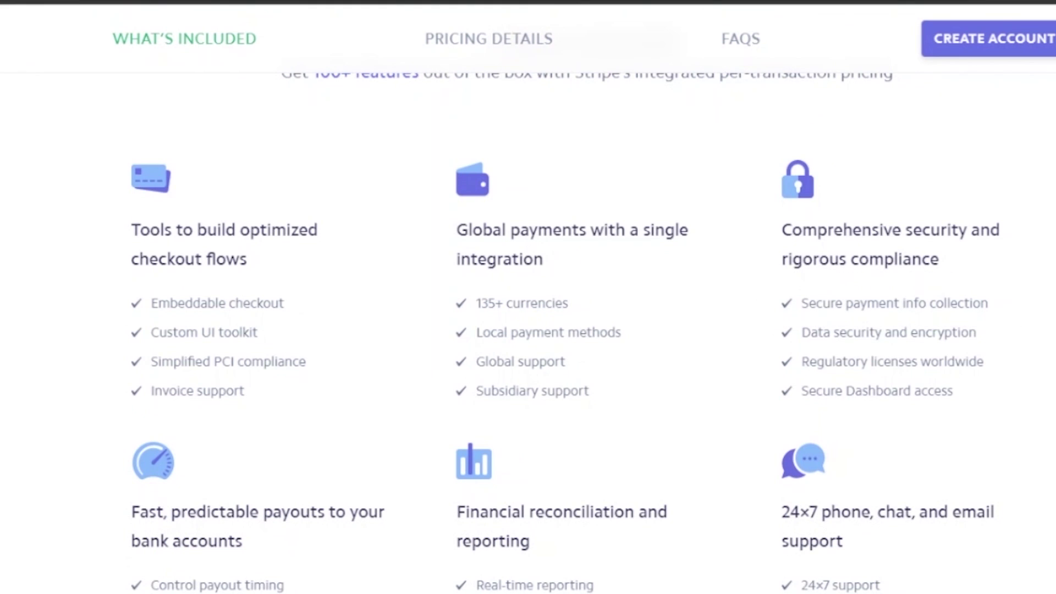
{"action": "scroll", "coordinate": [528, 297], "scroll_direction": "down", "scroll_amount": 4}
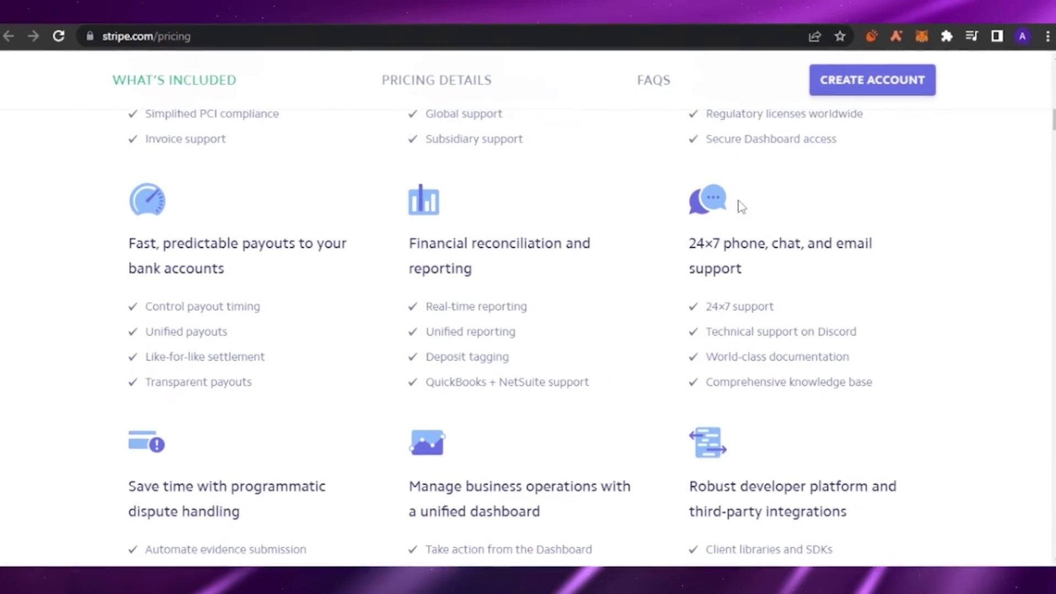
{"action": "scroll", "coordinate": [742, 206], "scroll_direction": "down", "scroll_amount": 2}
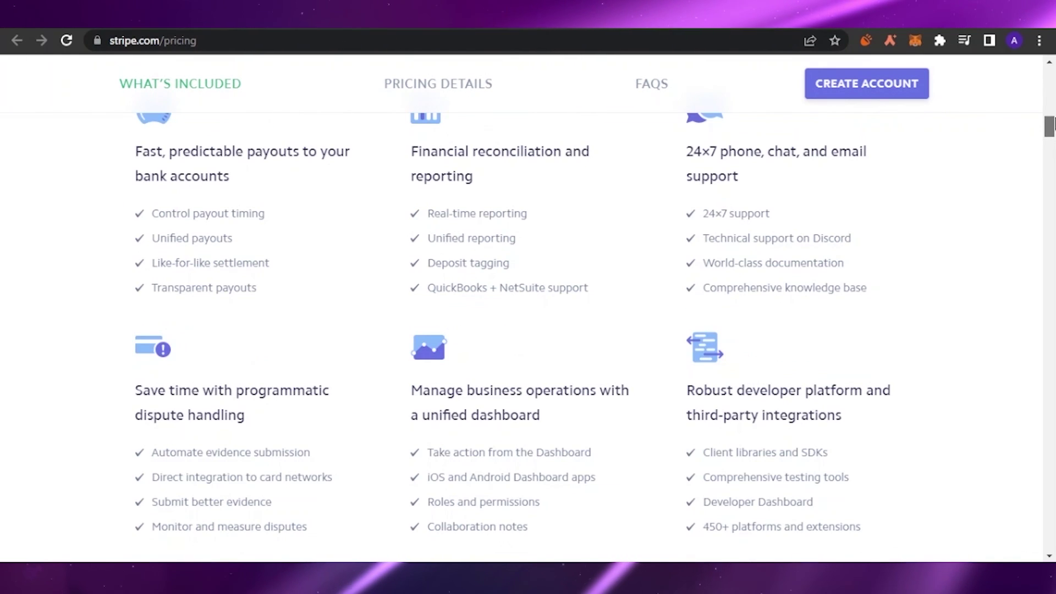
{"action": "scroll", "coordinate": [1053, 125], "scroll_direction": "down", "scroll_amount": 7}
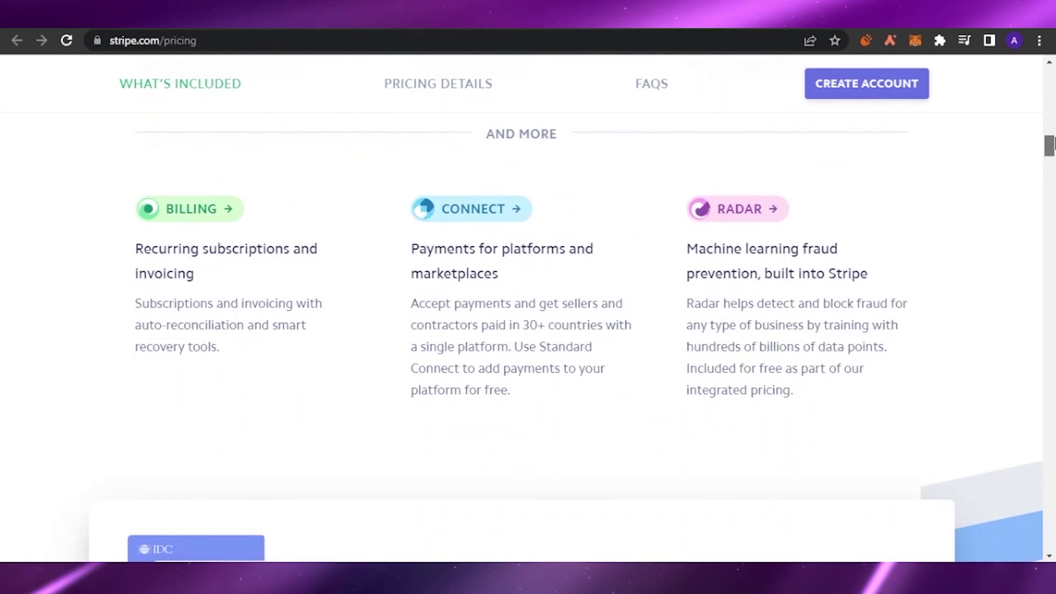